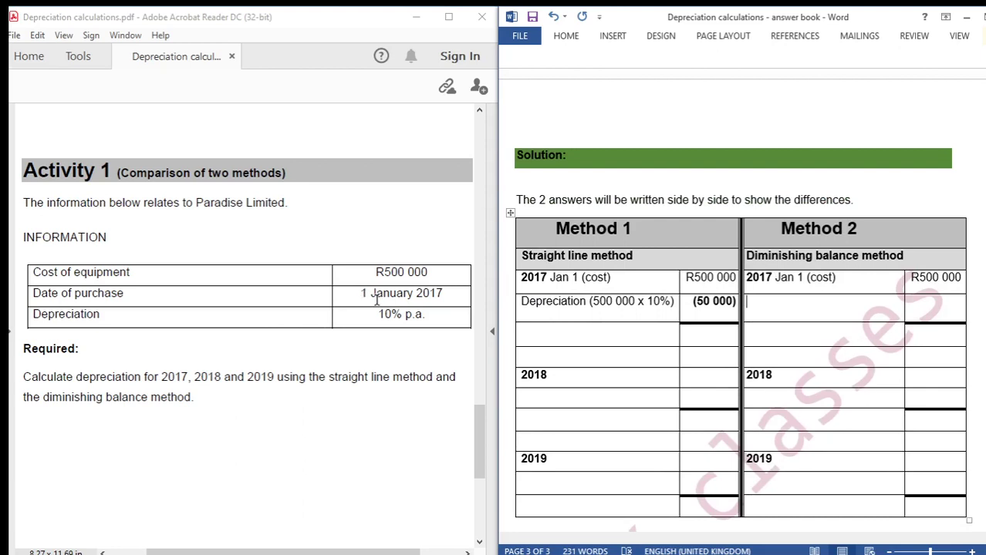
Fill the Method 2 depreciation row for 2017 with "Depreciation (500 000 x 10%)" and the amount (50 000).
{"action": "left_click", "coordinate": [778, 304]}
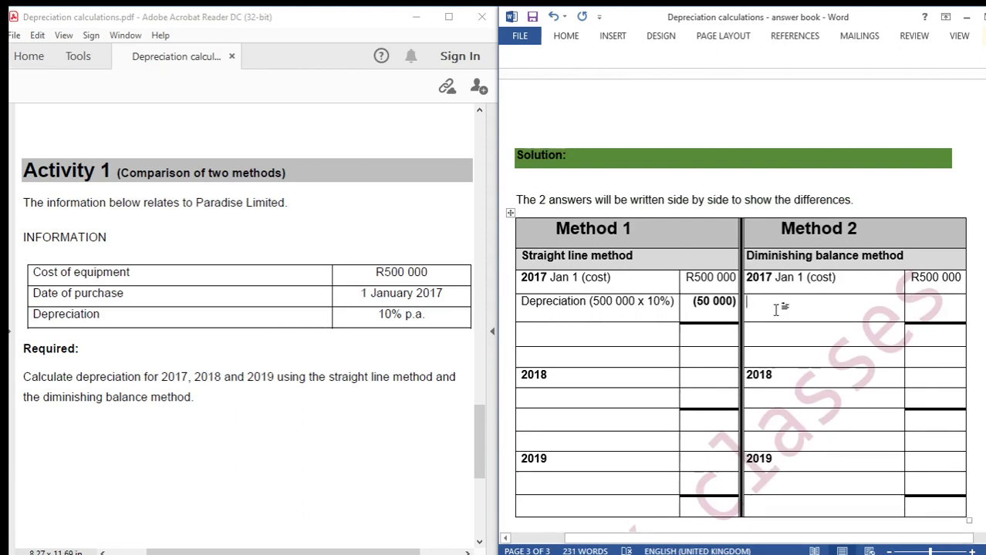
{"action": "type", "text": "Depr"}
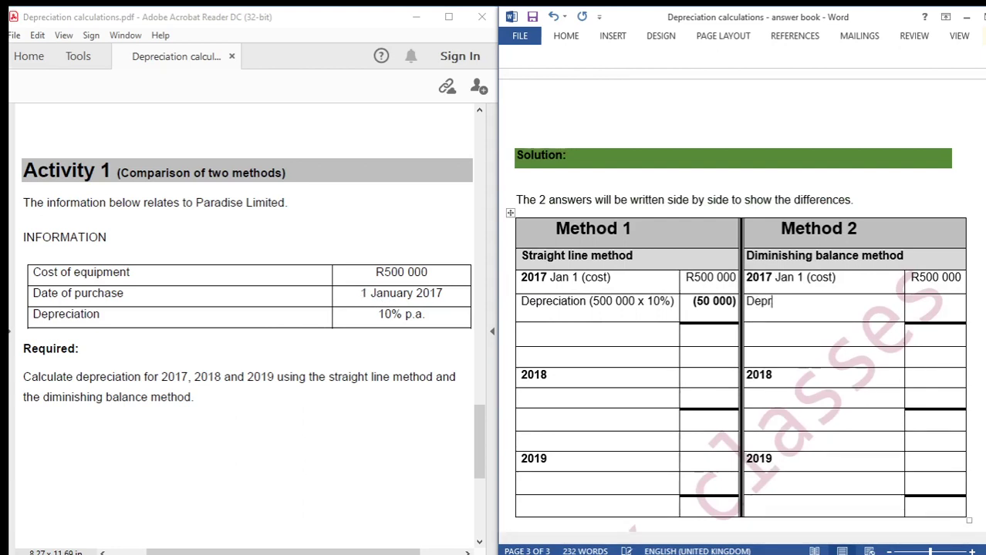
{"action": "type", "text": "eciation (500 0"}
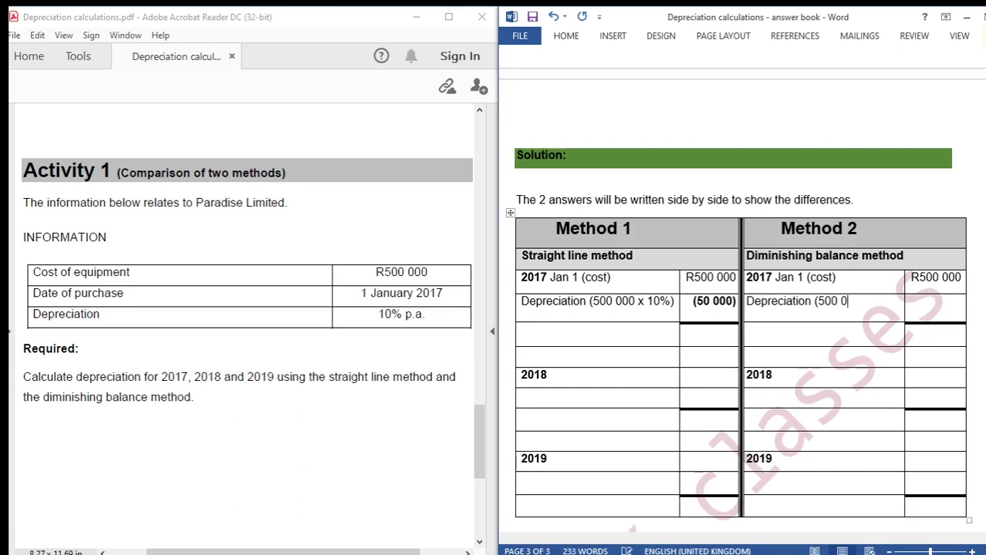
{"action": "type", "text": "00 x 10%"}
{"action": "left_click", "coordinate": [933, 307]}
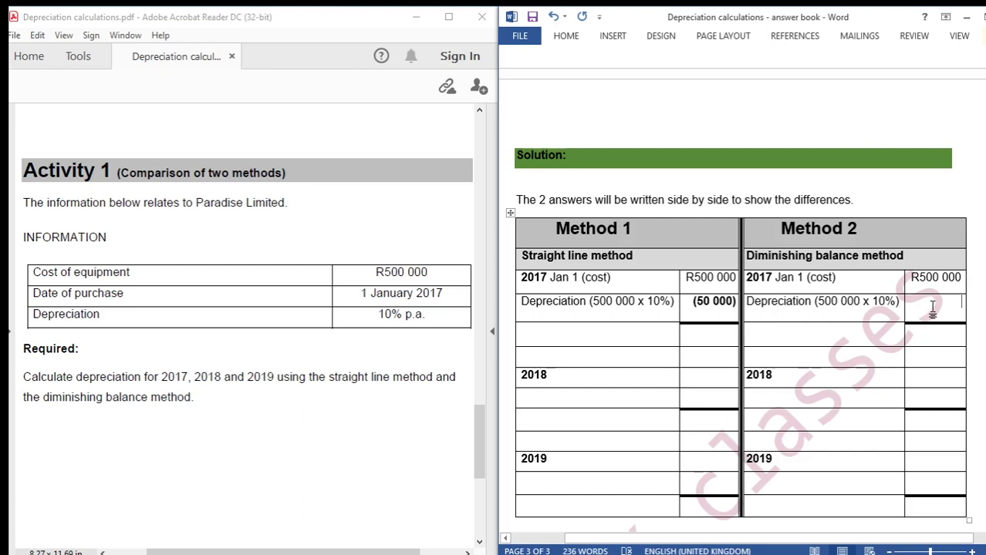
{"action": "type", "text": "(50"}
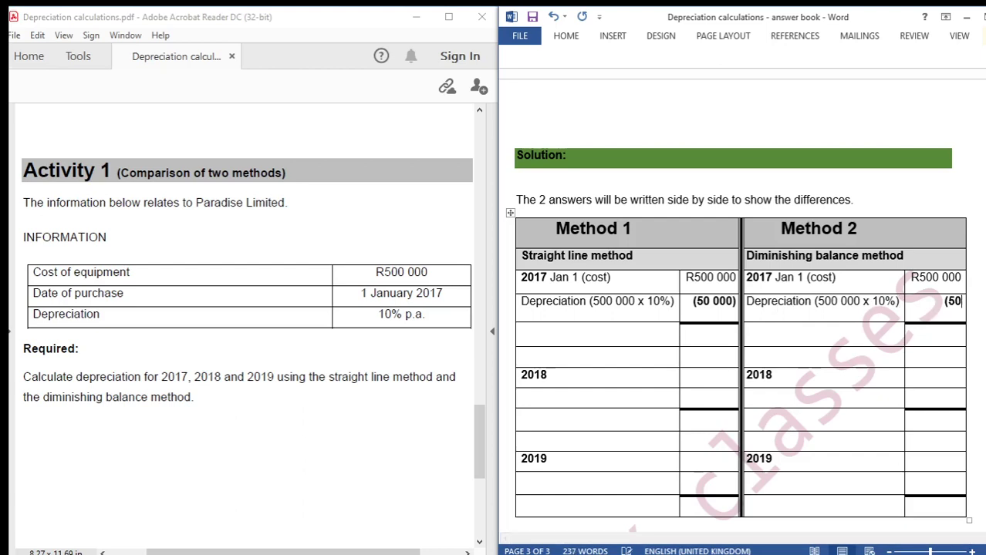
{"action": "type", "text": " 000)"}
Add the row "Carrying amount (31/12/17)" with the amount 450 000 beneath the 2017 depreciation in Method 1.
{"action": "left_click", "coordinate": [564, 333]}
{"action": "type", "text": "Carr"}
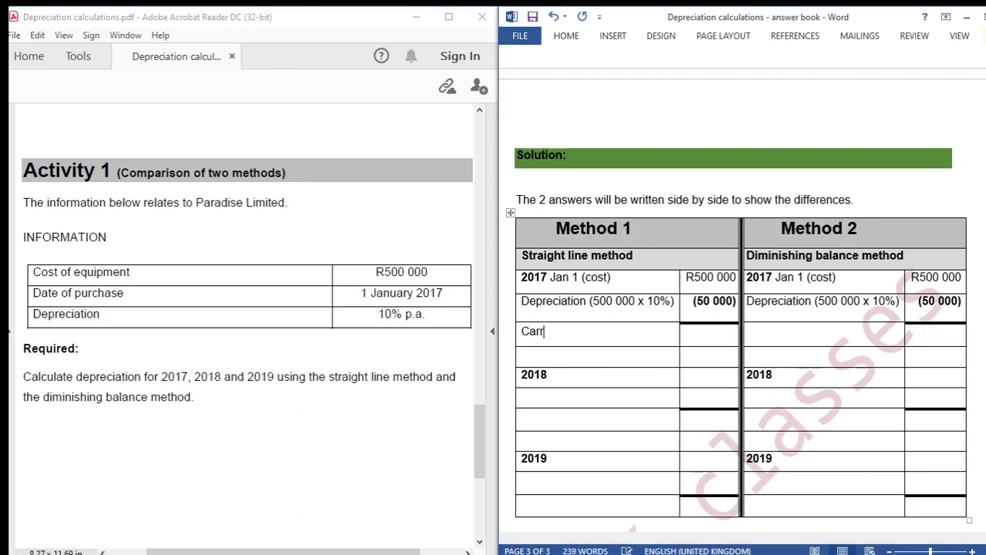
{"action": "type", "text": "ying amoun"}
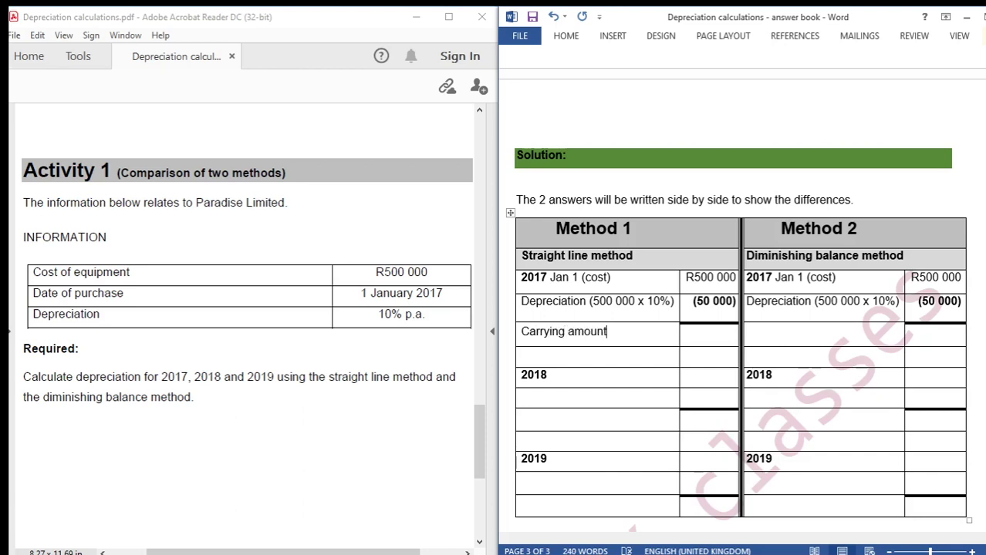
{"action": "type", "text": "t (31/12/17"}
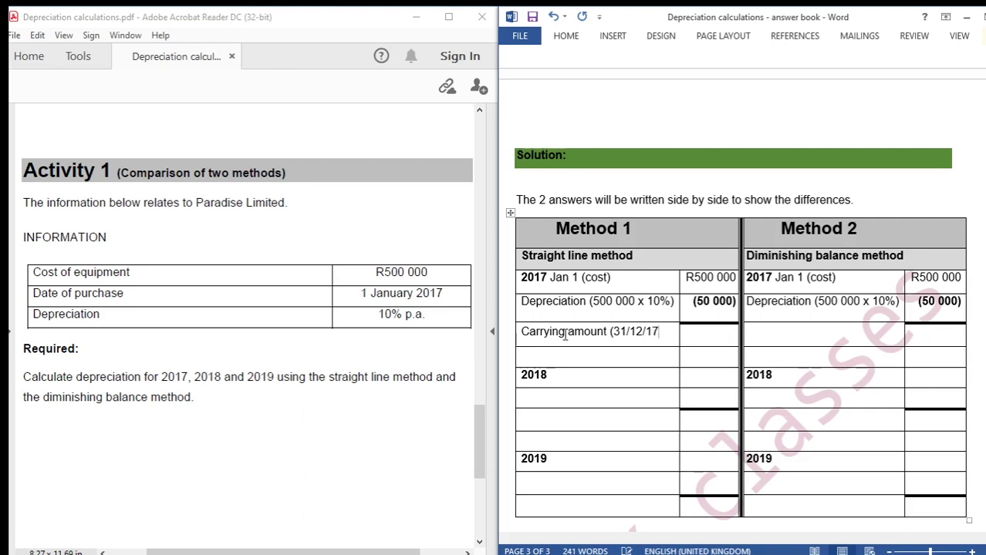
{"action": "type", "text": ")"}
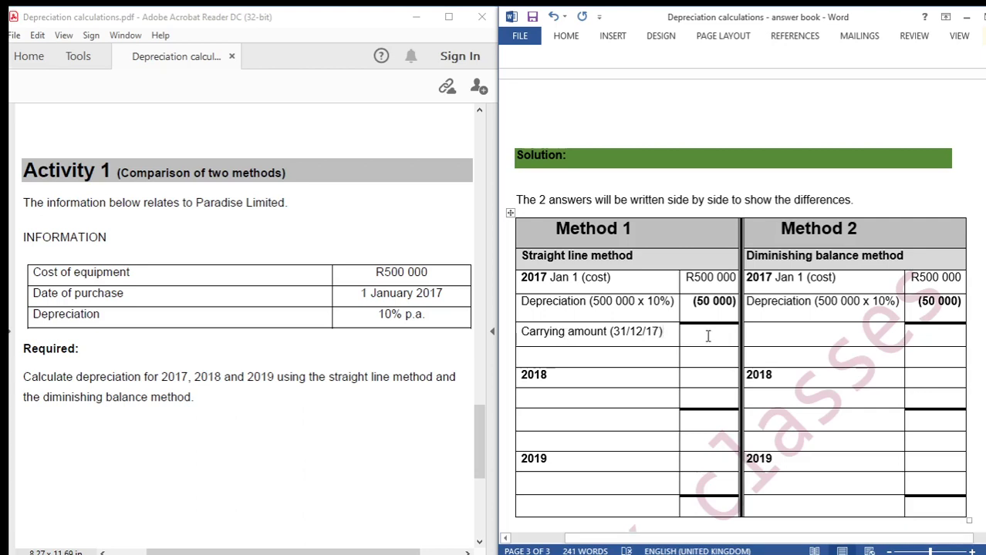
{"action": "left_click", "coordinate": [708, 333]}
{"action": "type", "text": "45"}
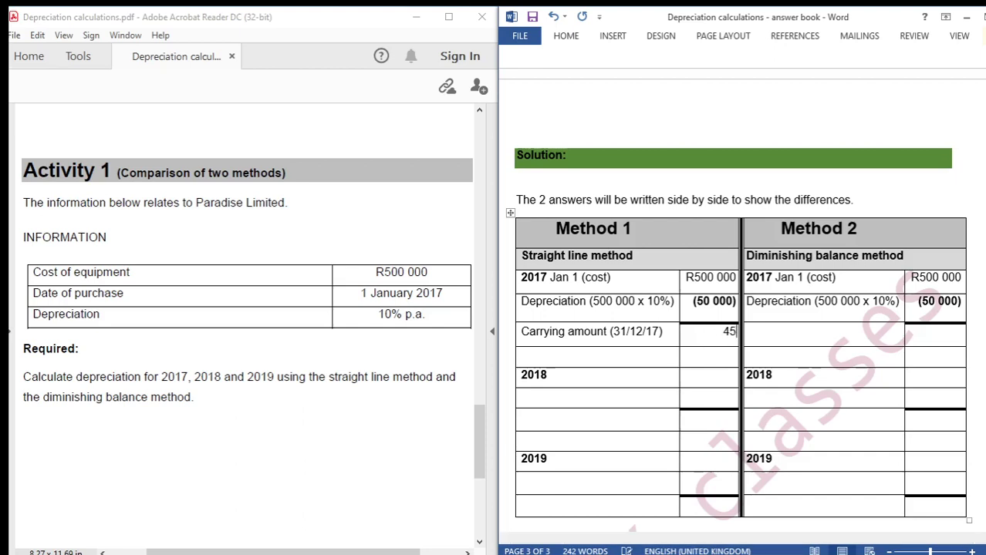
{"action": "type", "text": "0 000"}
Copy the 2017 carrying amount label from Method 1 to the same row of Method 2 and enter 450 000.
{"action": "left_click_drag", "start_coordinate": [665, 332], "coordinate": [534, 338]}
{"action": "key", "text": "ctrl+c"}
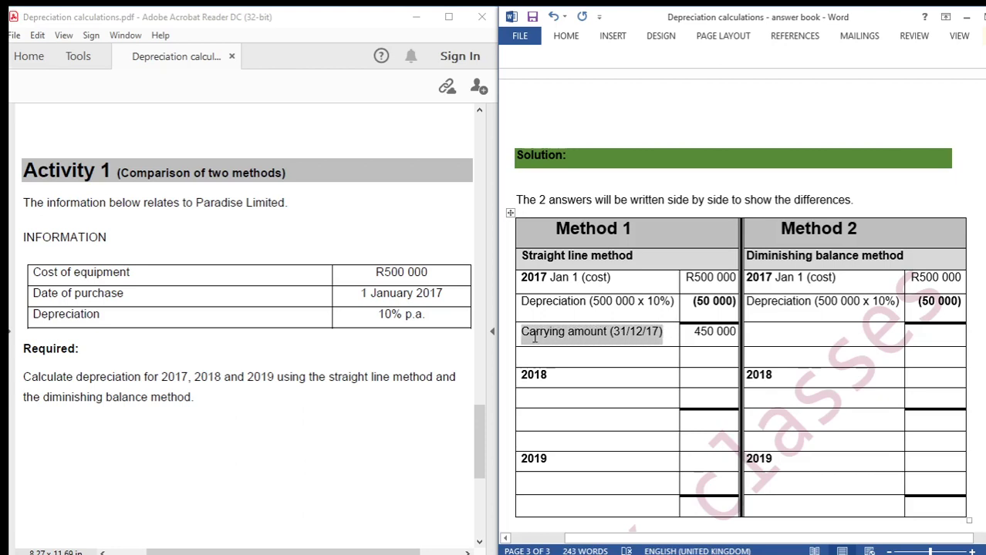
{"action": "left_click", "coordinate": [805, 336]}
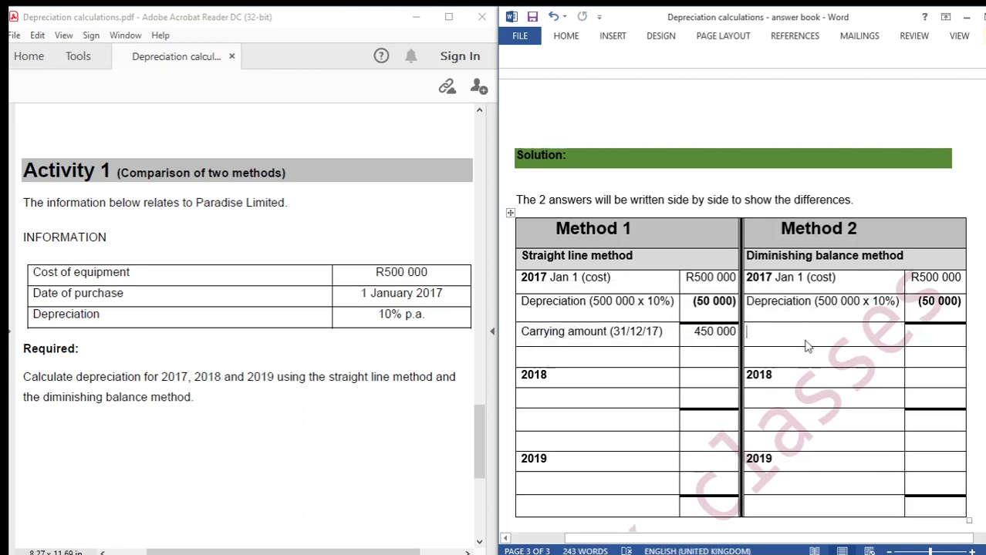
{"action": "key", "text": "ctrl+v"}
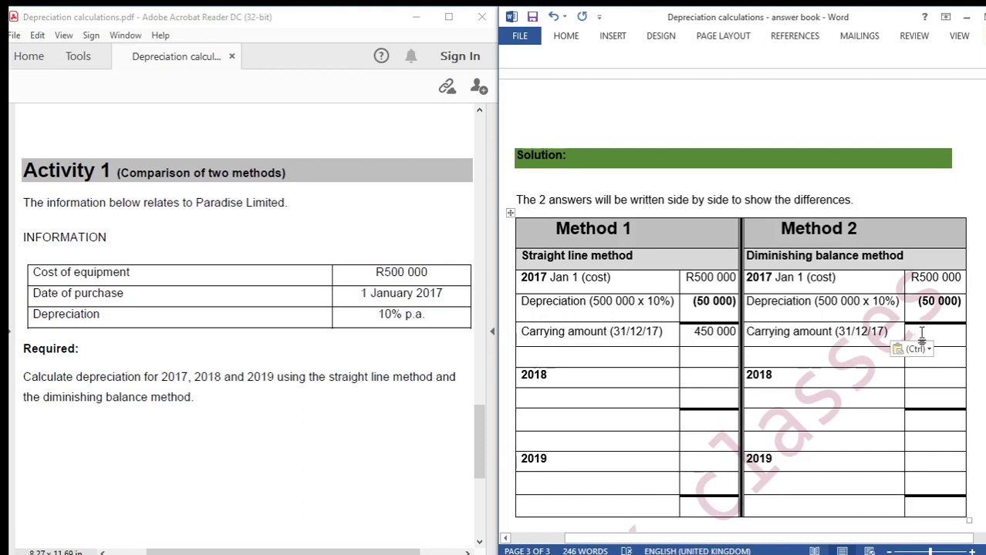
{"action": "type", "text": "450"}
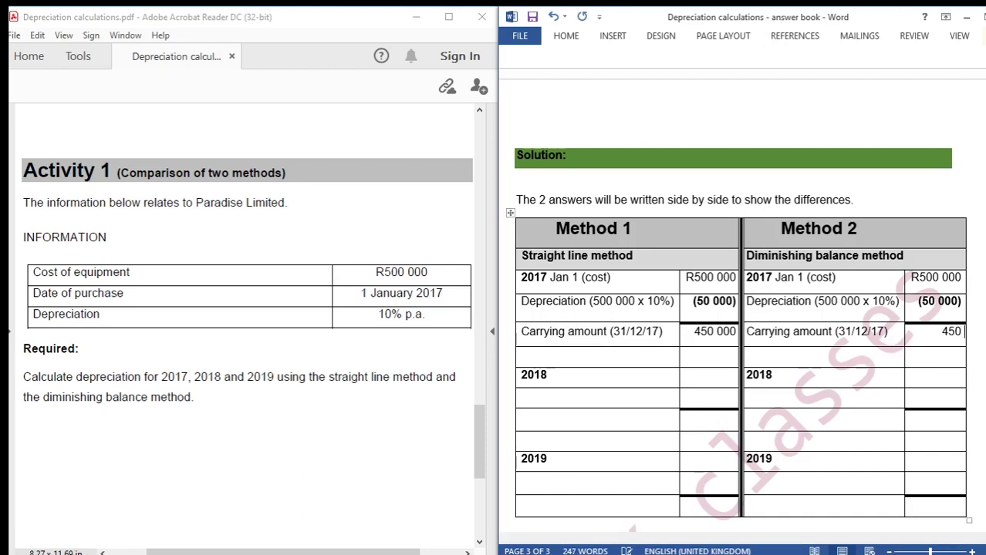
{"action": "type", "text": " 000"}
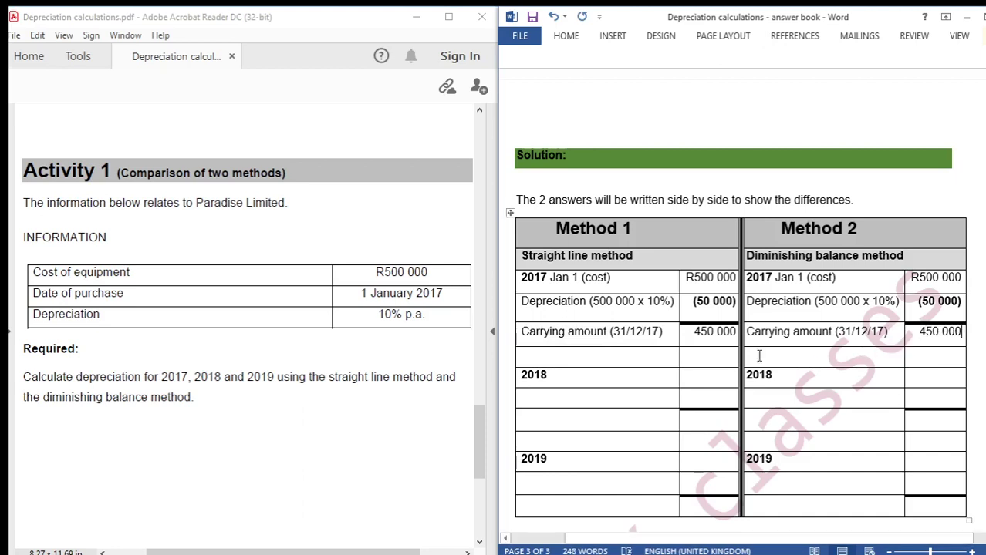
Fill the row below 2018 in Method 1 with "Depreciation (500 000 x 10%)" and the amount (50 000), calculated on cost.
{"action": "left_click", "coordinate": [571, 397]}
{"action": "scroll", "coordinate": [570, 397], "scroll_direction": "down", "scroll_amount": 2}
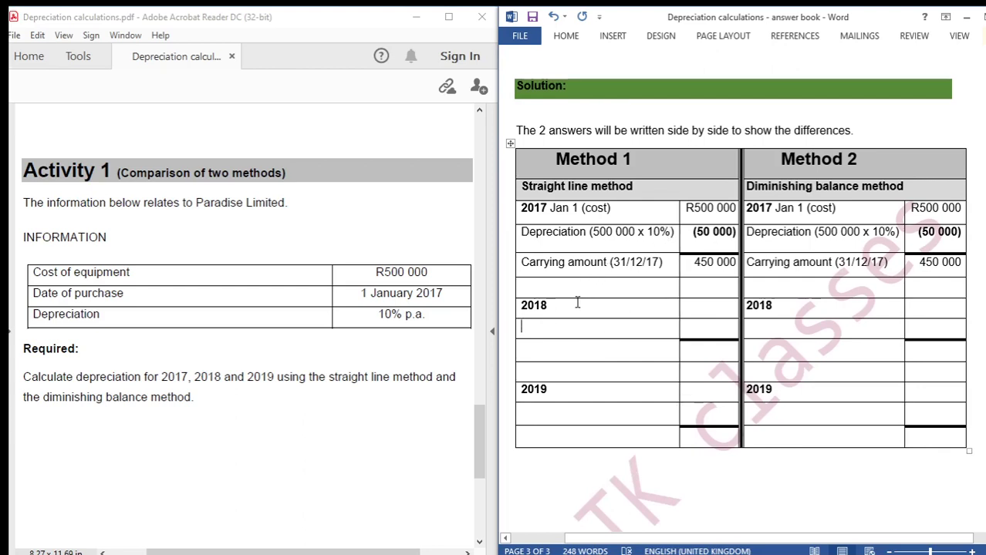
{"action": "type", "text": "Deprec"}
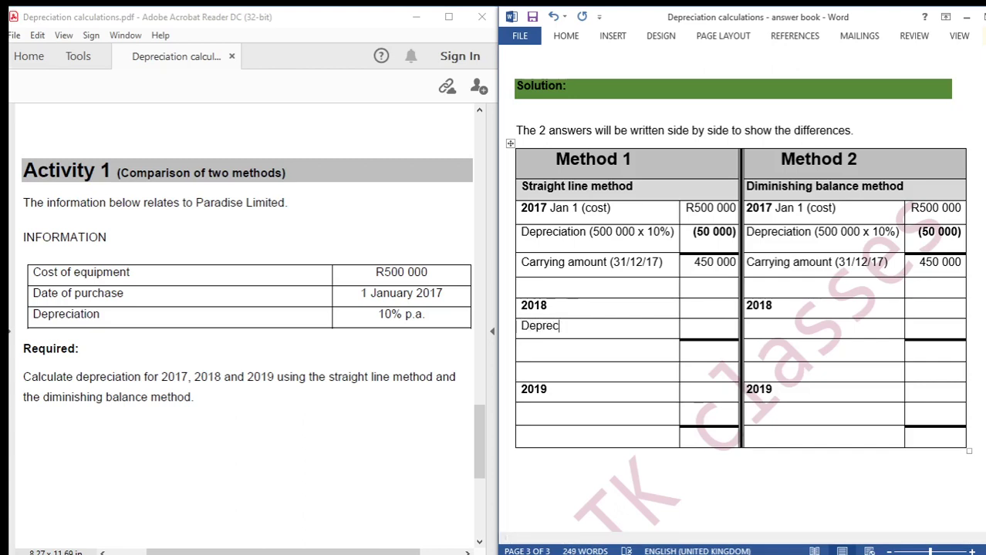
{"action": "type", "text": "iation"}
{"action": "scroll", "coordinate": [716, 293], "scroll_direction": "up", "scroll_amount": 1}
{"action": "scroll", "coordinate": [716, 293], "scroll_direction": "up", "scroll_amount": 5}
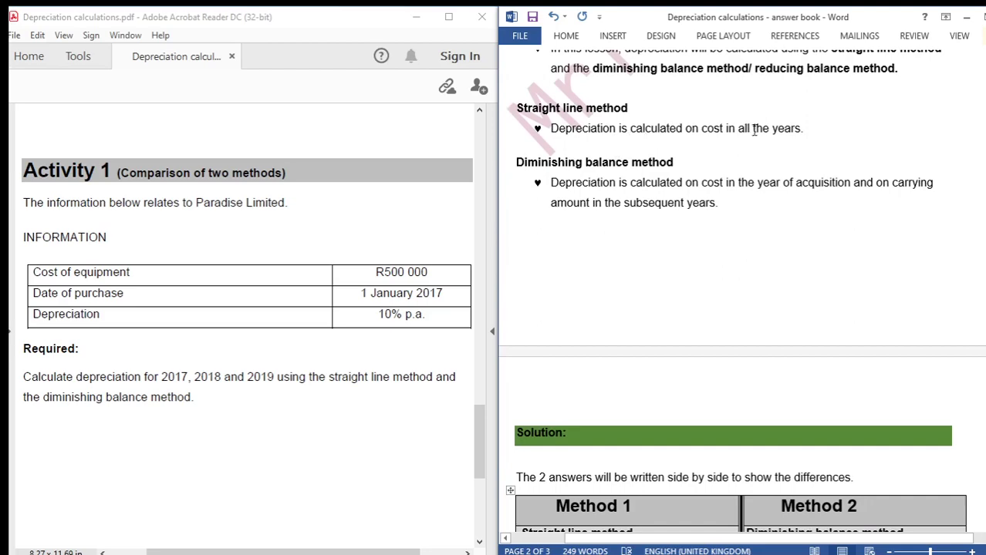
{"action": "scroll", "coordinate": [626, 340], "scroll_direction": "down", "scroll_amount": 6}
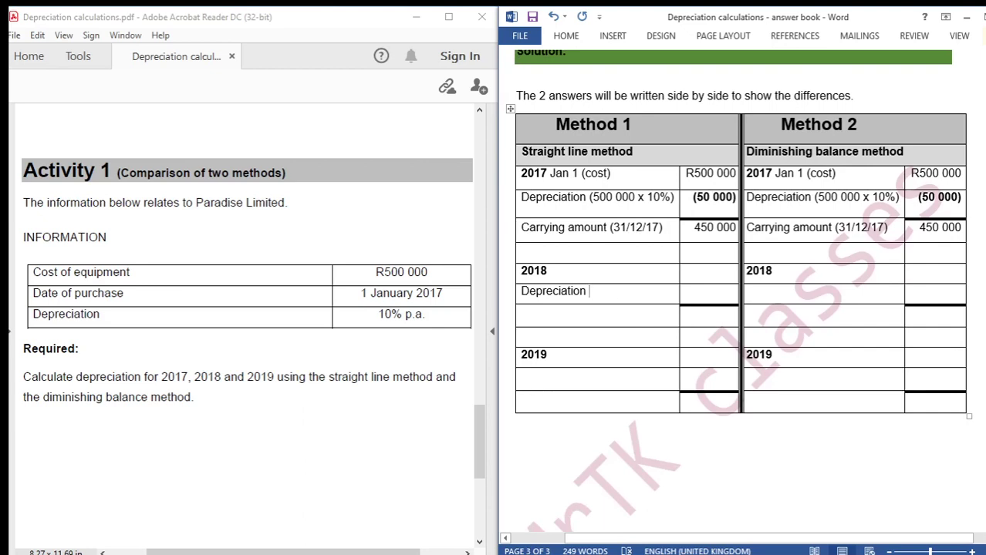
{"action": "type", "text": "(500 00"}
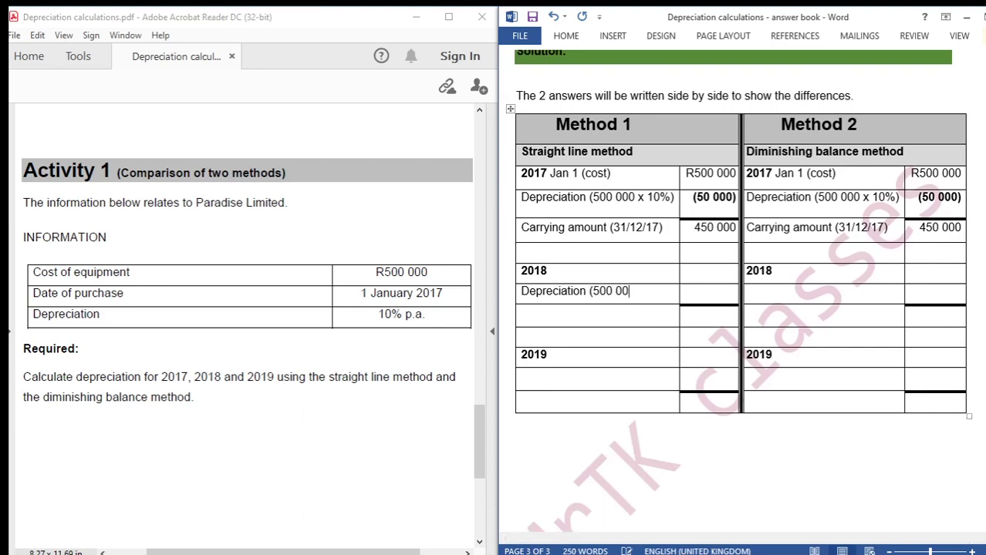
{"action": "type", "text": "0 x 10%)"}
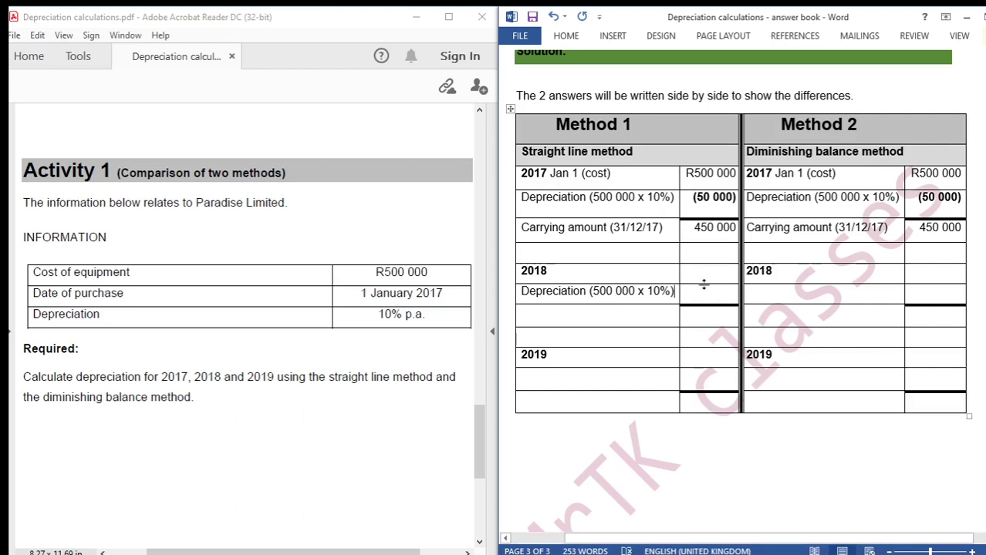
{"action": "left_click", "coordinate": [708, 296]}
{"action": "type", "text": "(50"}
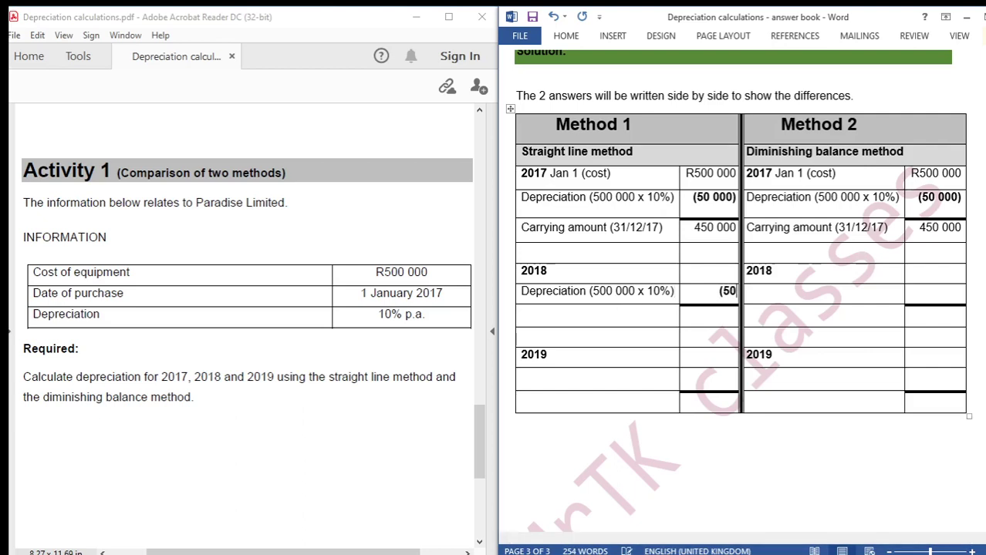
{"action": "type", "text": " 000)"}
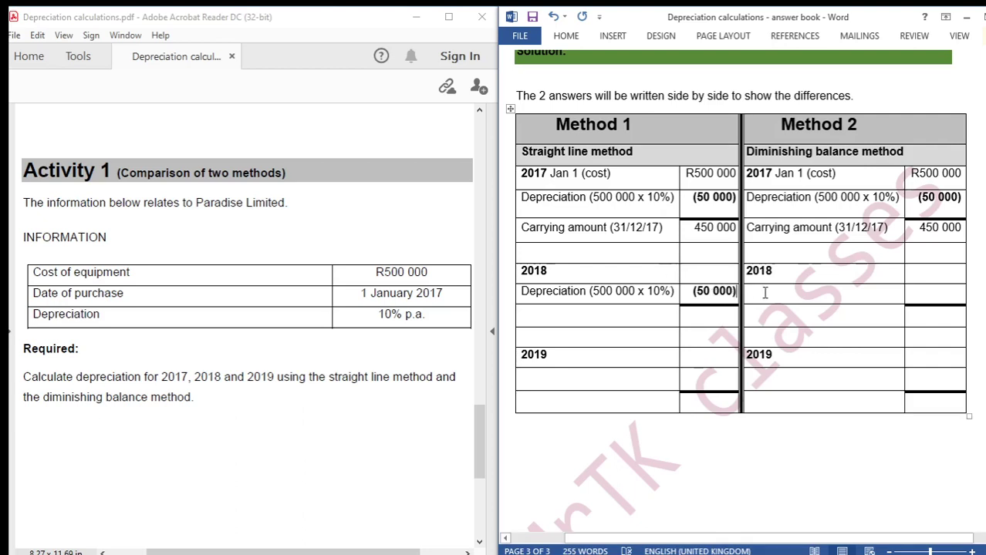
Fill the row below 2018 in Method 2 with "Depreciation (450 000 x 10%)" and the amount (45 000), calculated on carrying amount.
{"action": "left_click", "coordinate": [760, 292]}
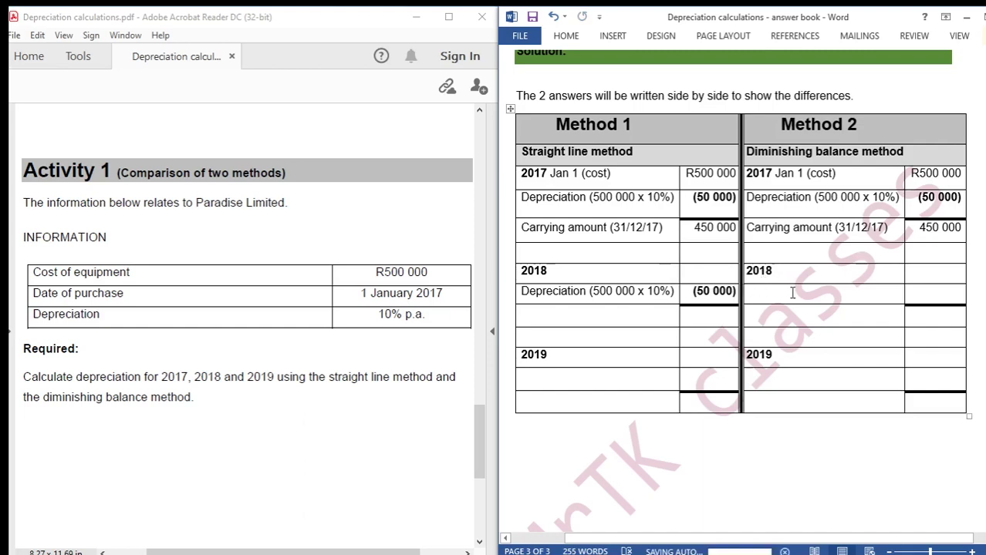
{"action": "scroll", "coordinate": [781, 293], "scroll_direction": "up", "scroll_amount": 6}
{"action": "scroll", "coordinate": [780, 298], "scroll_direction": "up", "scroll_amount": 1}
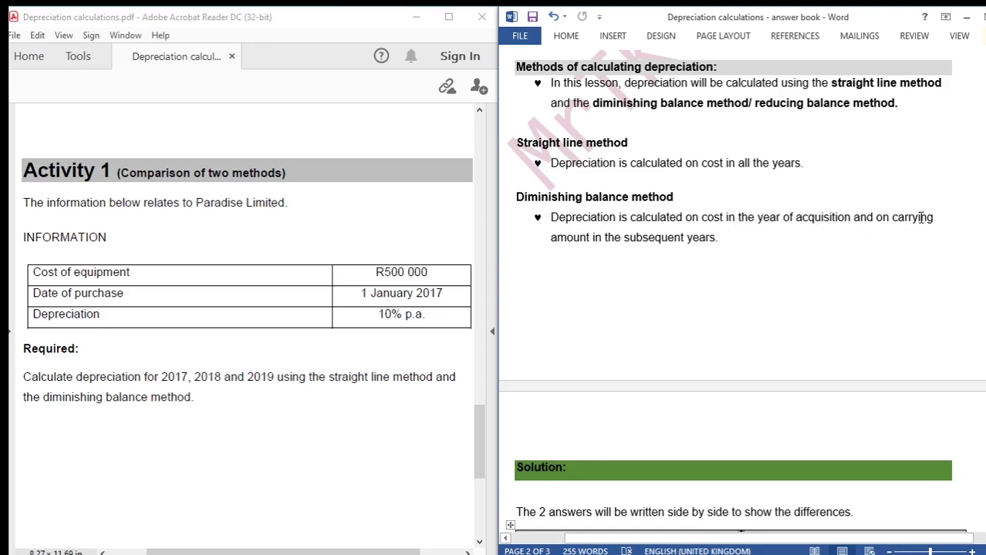
{"action": "scroll", "coordinate": [838, 264], "scroll_direction": "down", "scroll_amount": 10}
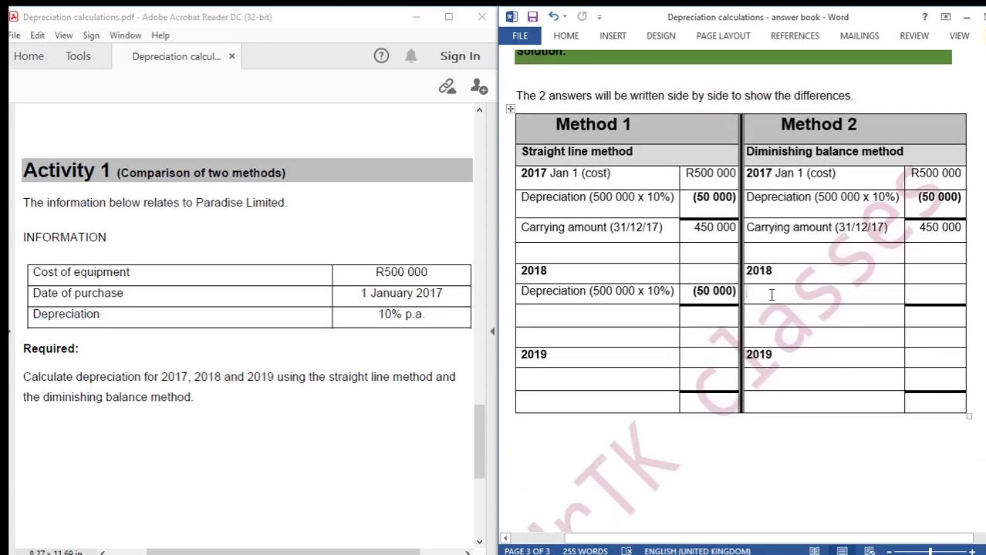
{"action": "type", "text": "Deprec"}
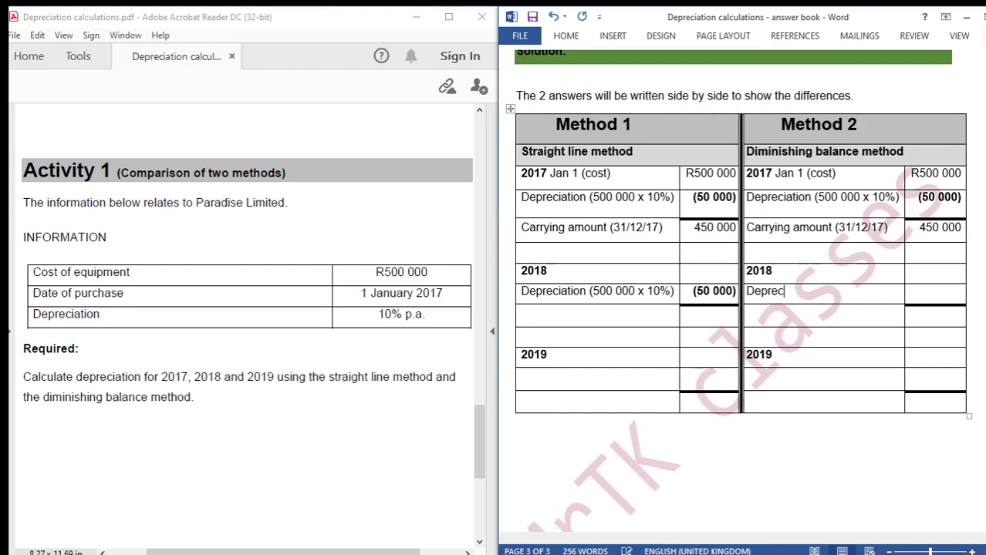
{"action": "type", "text": "iation"}
{"action": "type", "text": " (45)"}
{"action": "type", "text": " 000 x"}
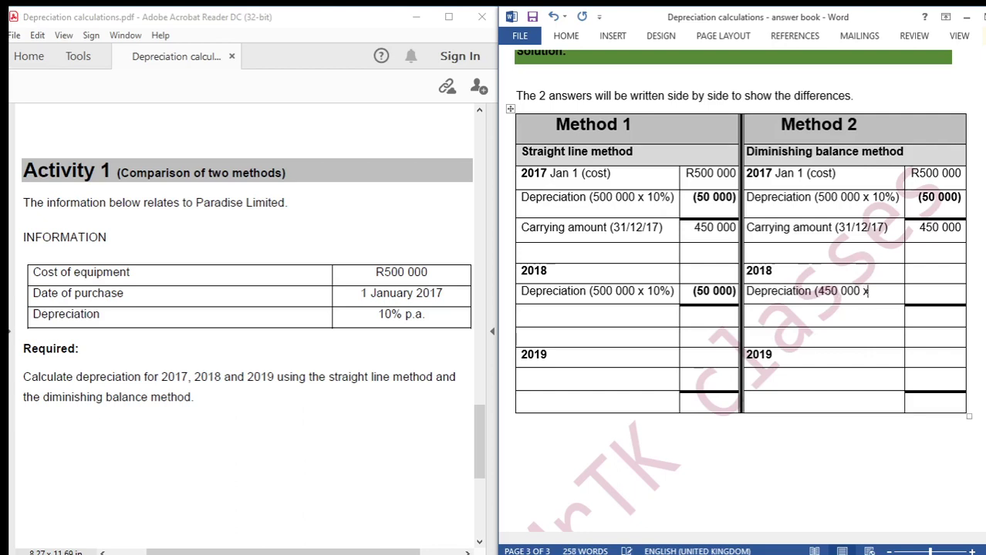
{"action": "type", "text": " 10%"}
{"action": "left_click", "coordinate": [946, 294]}
{"action": "type", "text": "45 000)"}
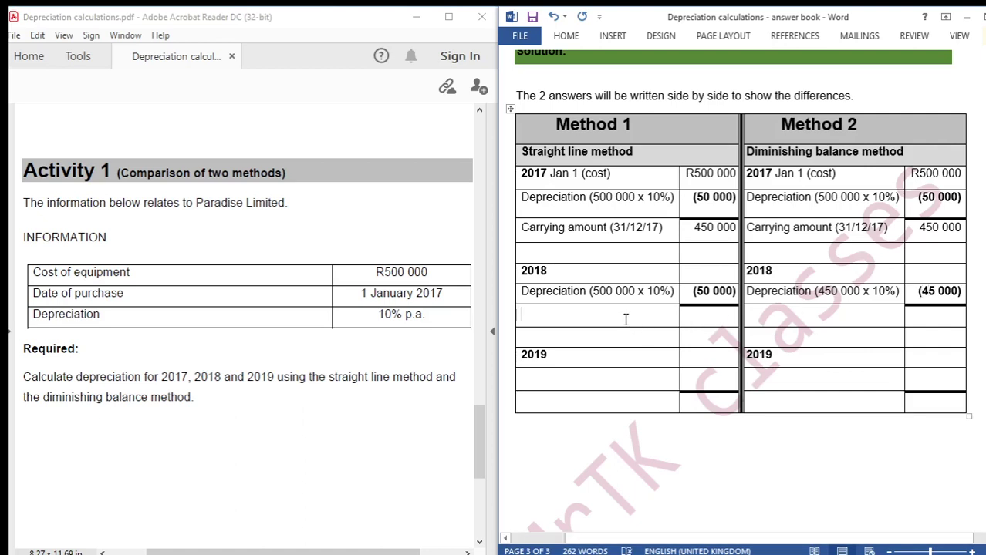
Copy the 2017 carrying amount label to the row below Method 1's 2018 depreciation and change its date to 31/12/18.
{"action": "left_click_drag", "start_coordinate": [662, 242], "coordinate": [529, 243]}
{"action": "key", "text": "ctrl+c"}
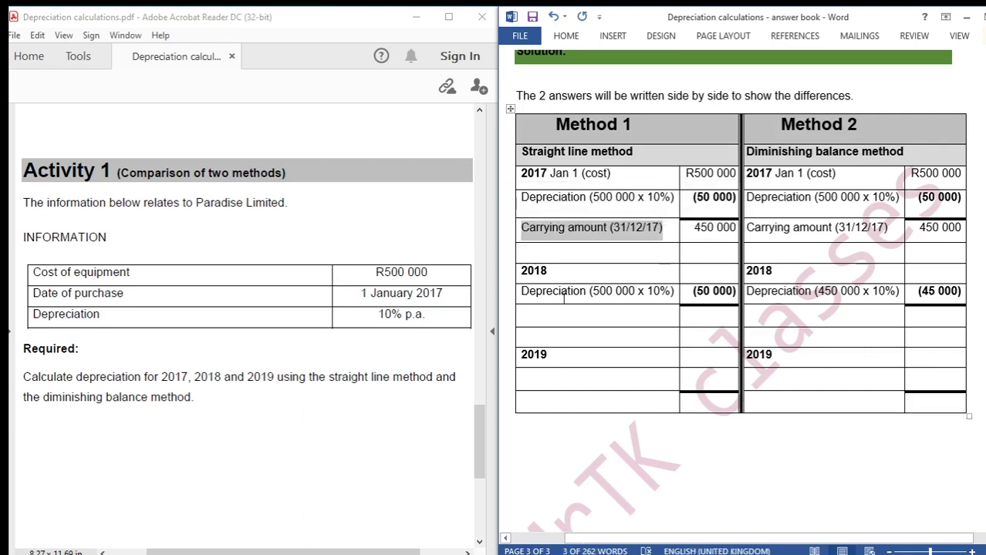
{"action": "left_click", "coordinate": [561, 320]}
{"action": "key", "text": "ctrl+v"}
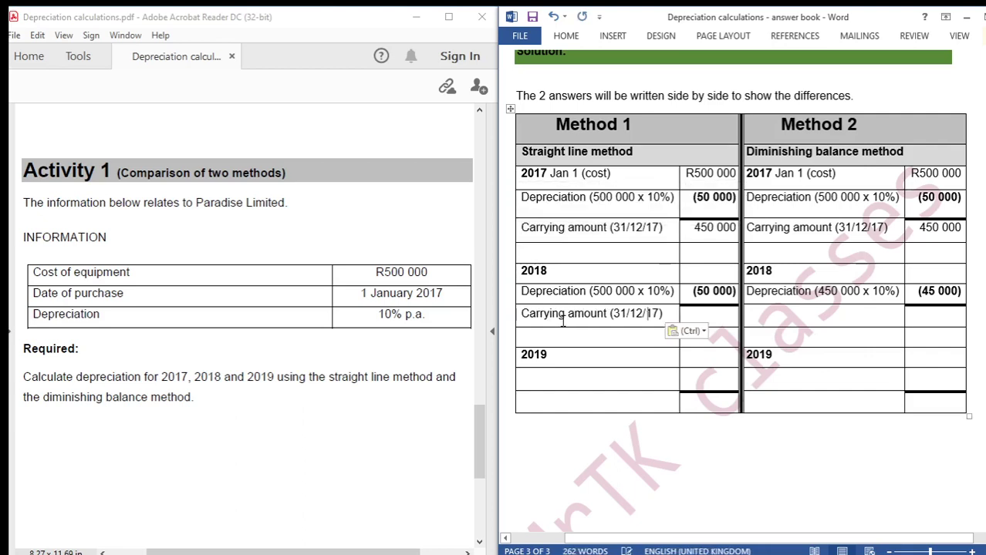
{"action": "key", "text": "Left"}
{"action": "key", "text": "BackSpace"}
{"action": "type", "text": "8"}
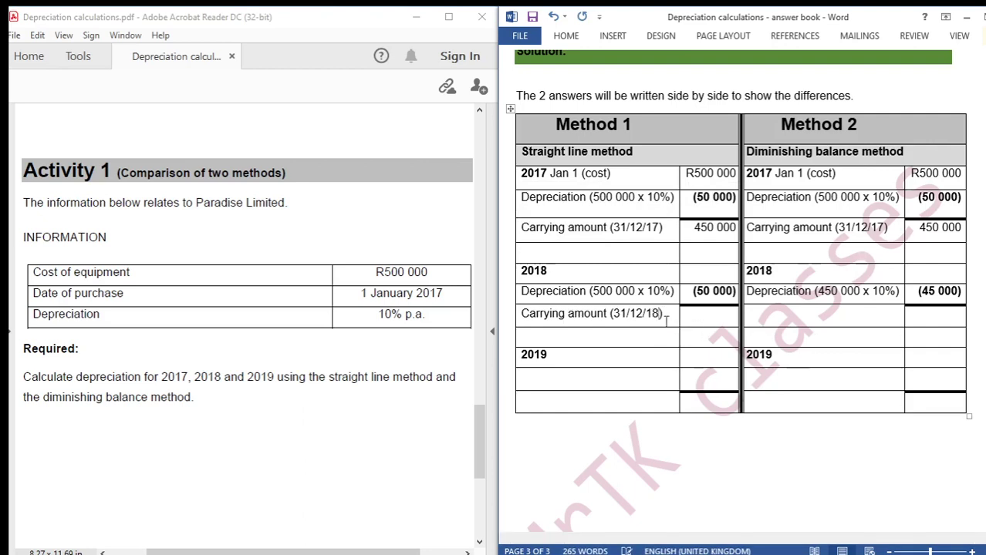
Paste the copied carrying amount label below Method 2's 2018 depreciation and change its date to 31/12/18.
{"action": "left_click", "coordinate": [759, 311]}
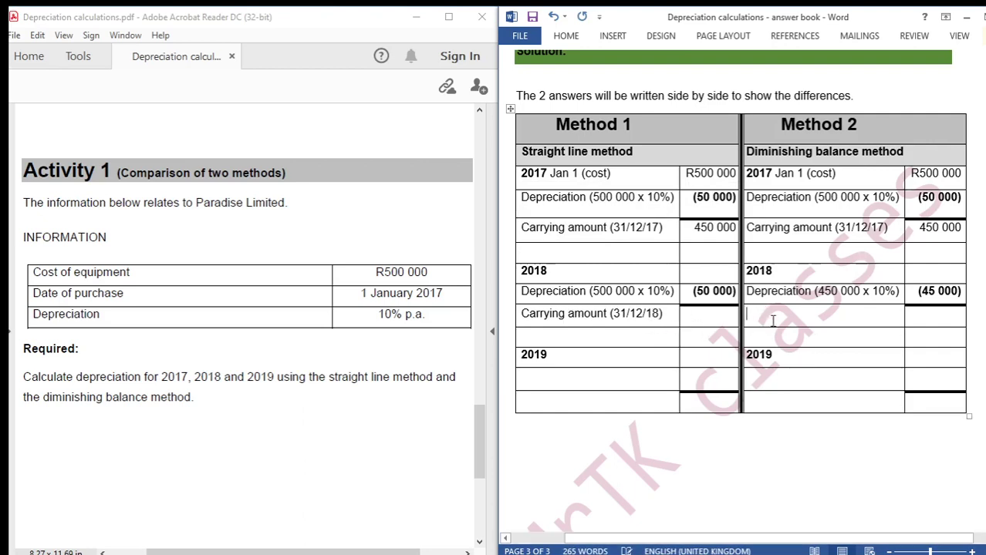
{"action": "key", "text": "ctrl+v"}
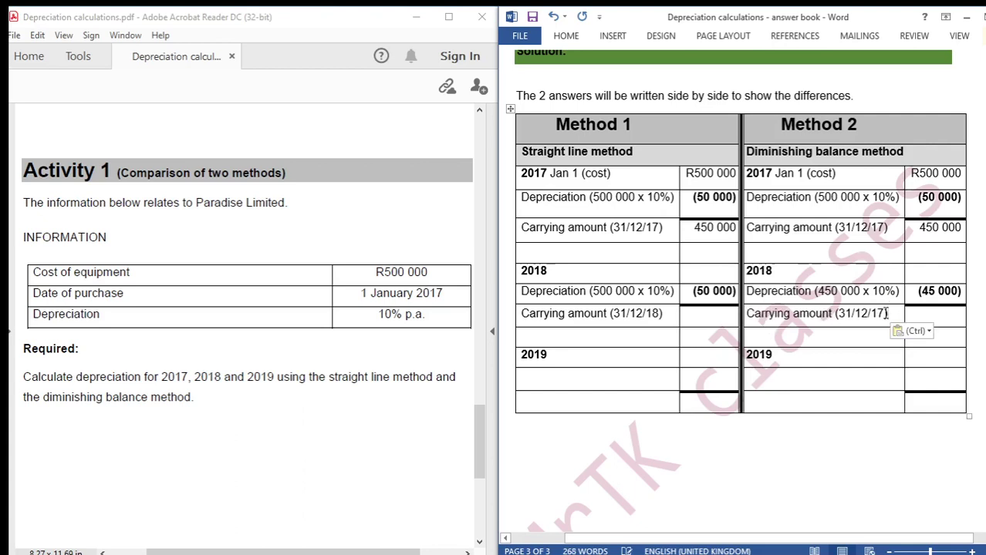
{"action": "key", "text": "BackSpace"}
{"action": "key", "text": "BackSpace"}
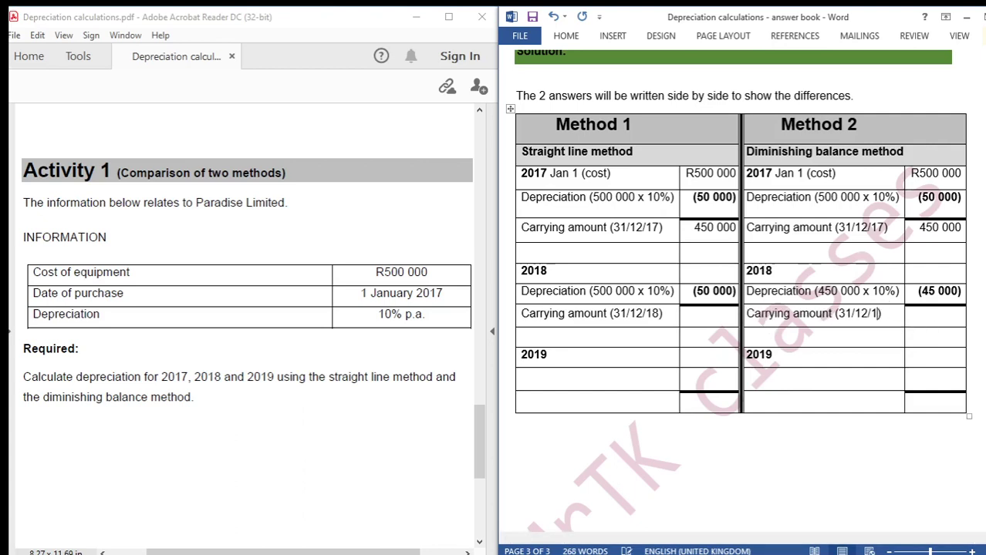
{"action": "type", "text": "8)"}
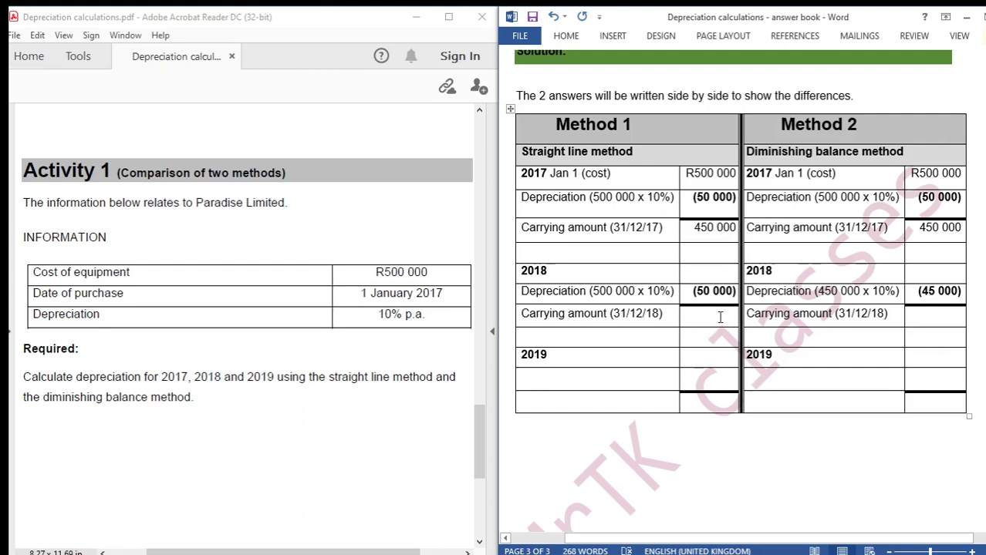
Enter 400 000 as Method 1's carrying amount at 31/12/18.
{"action": "left_click", "coordinate": [719, 318]}
{"action": "type", "text": "40"}
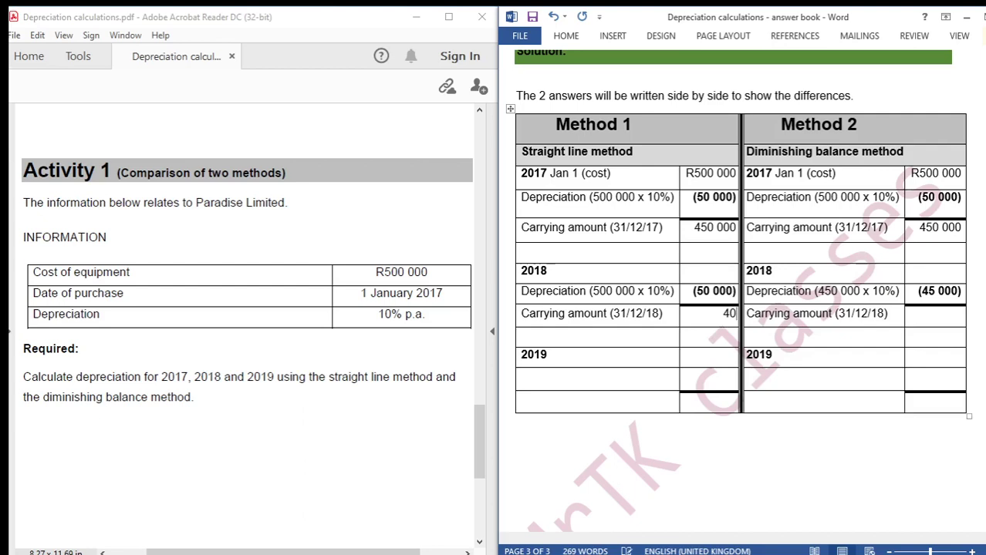
{"action": "type", "text": "0 000"}
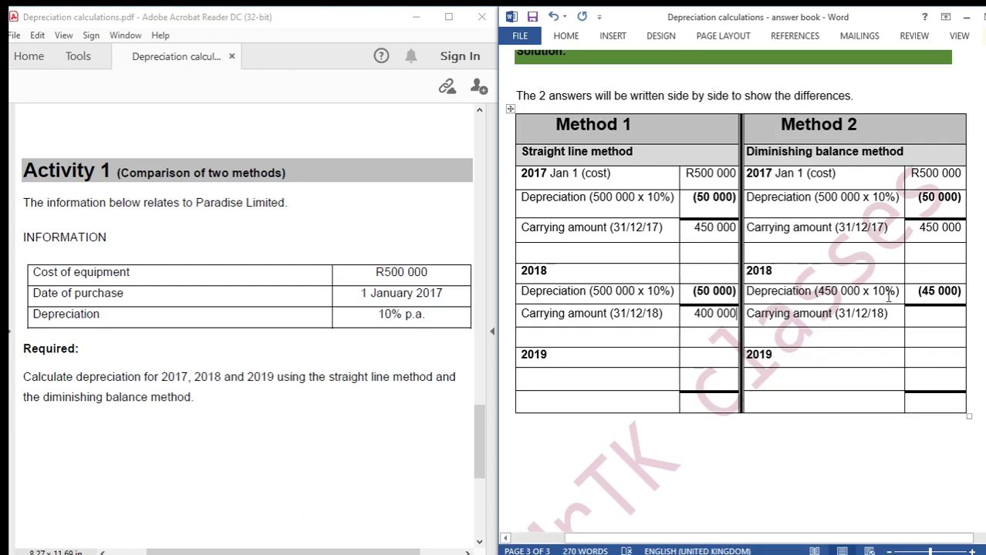
Work out 450000 - 45000 in Calculator and enter 405 000 as Method 2's carrying amount at 31/12/18 in the Word table.
{"action": "left_click", "coordinate": [939, 319]}
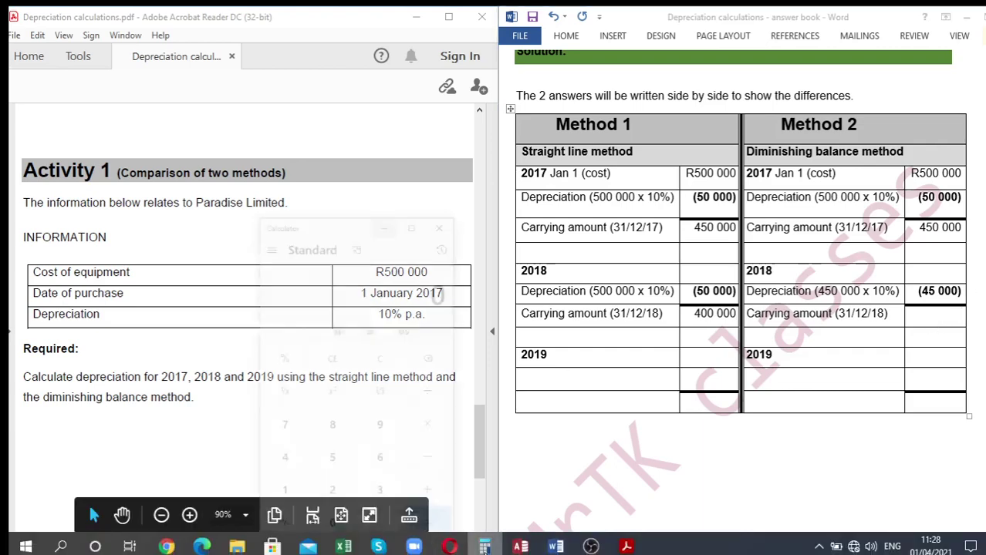
{"action": "left_click", "coordinate": [484, 546]}
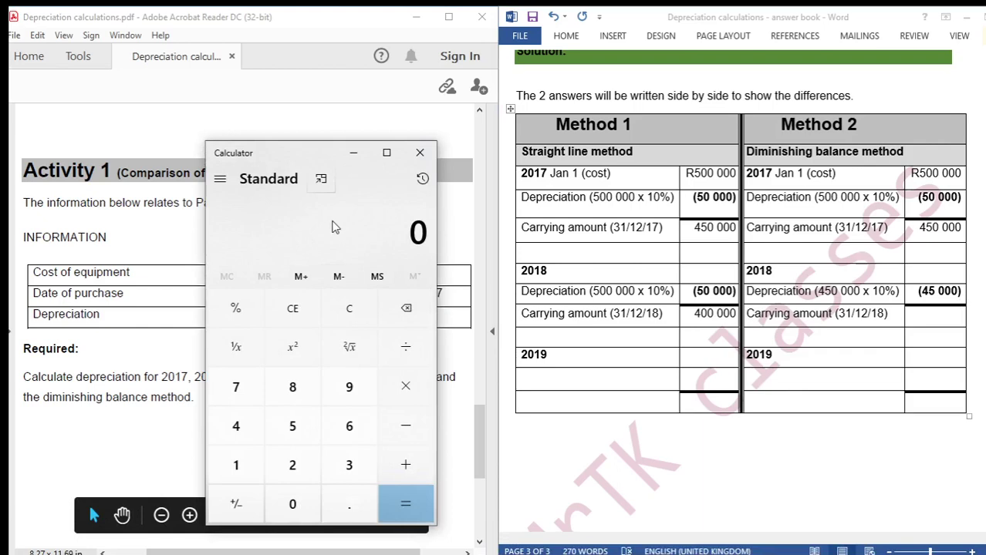
{"action": "type", "text": "4500000"}
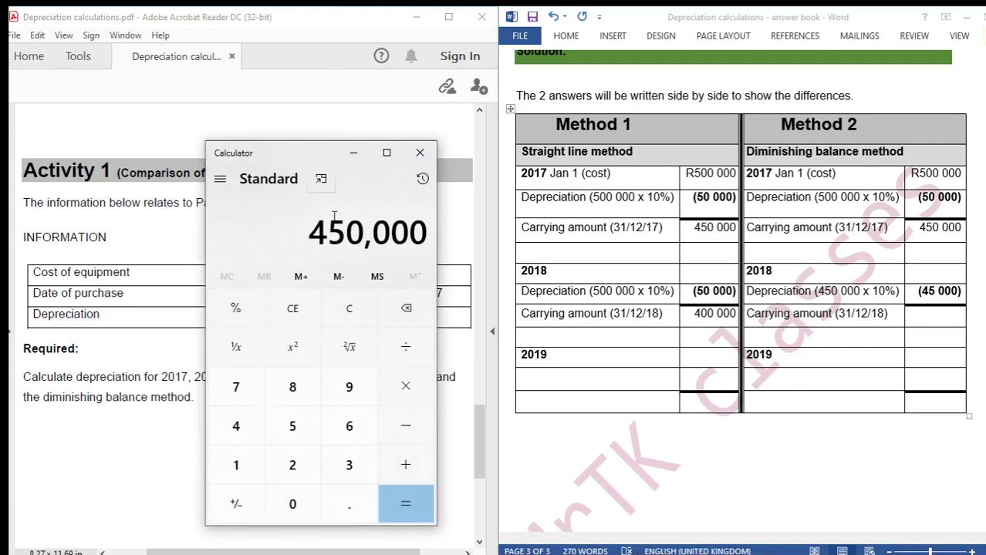
{"action": "key", "text": "minus"}
{"action": "type", "text": "45000"}
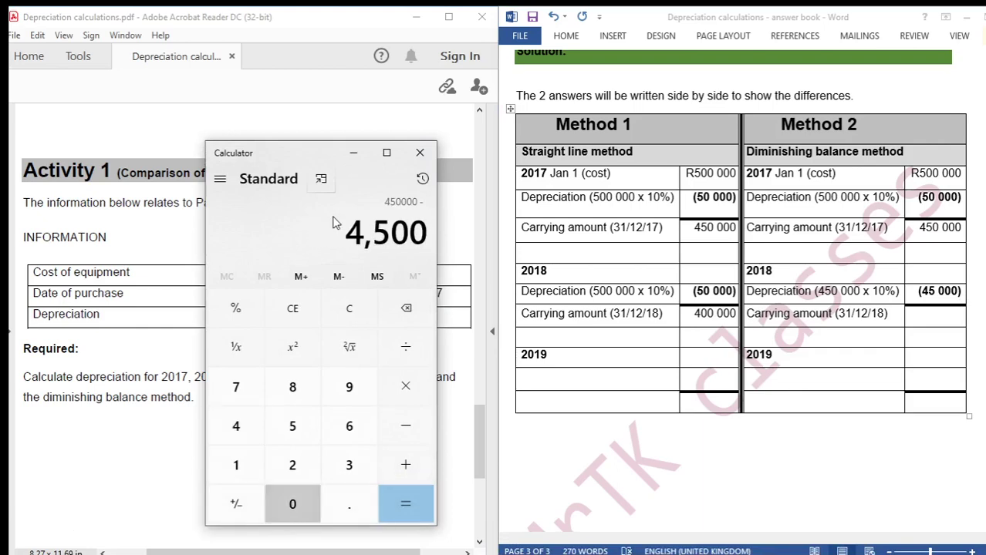
{"action": "key", "text": "Return"}
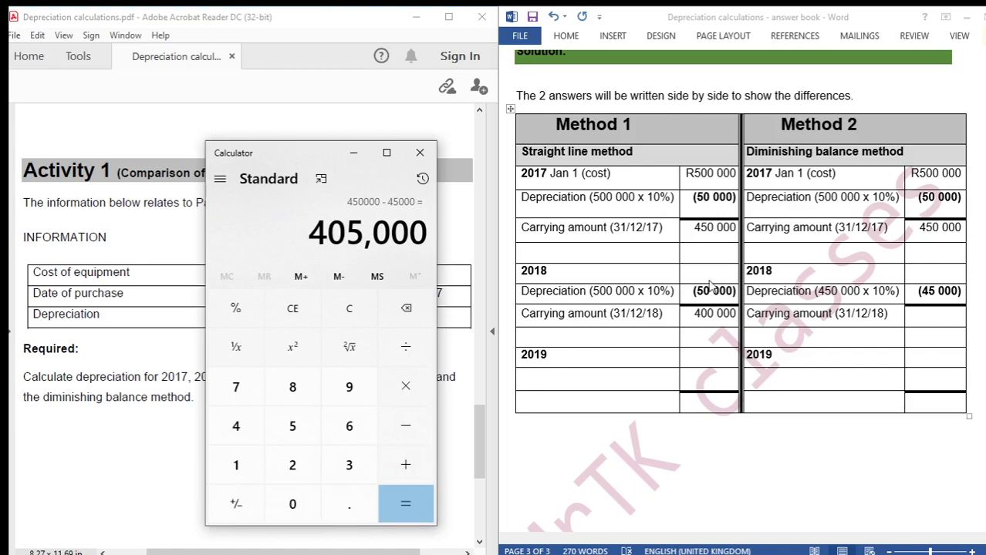
{"action": "left_click", "coordinate": [921, 317]}
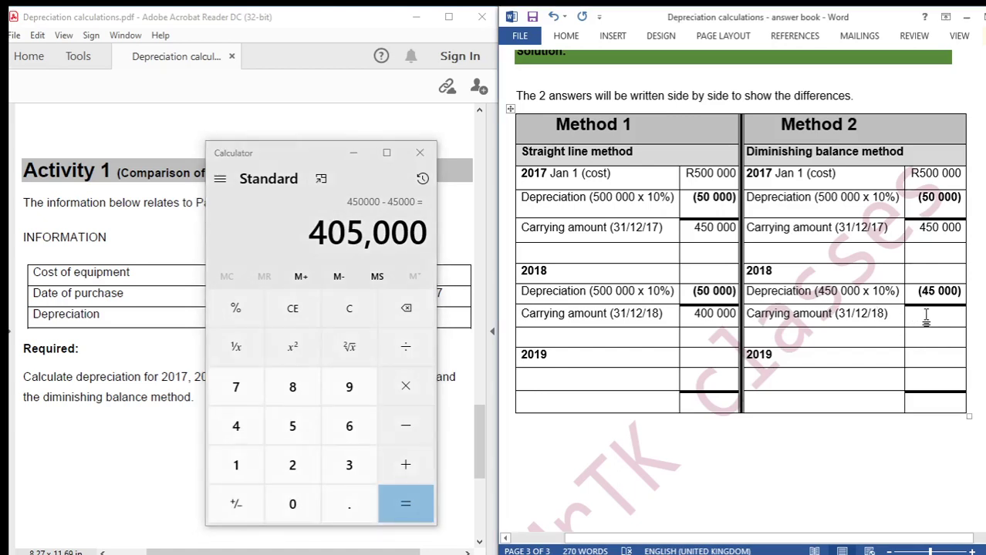
{"action": "type", "text": "405 000"}
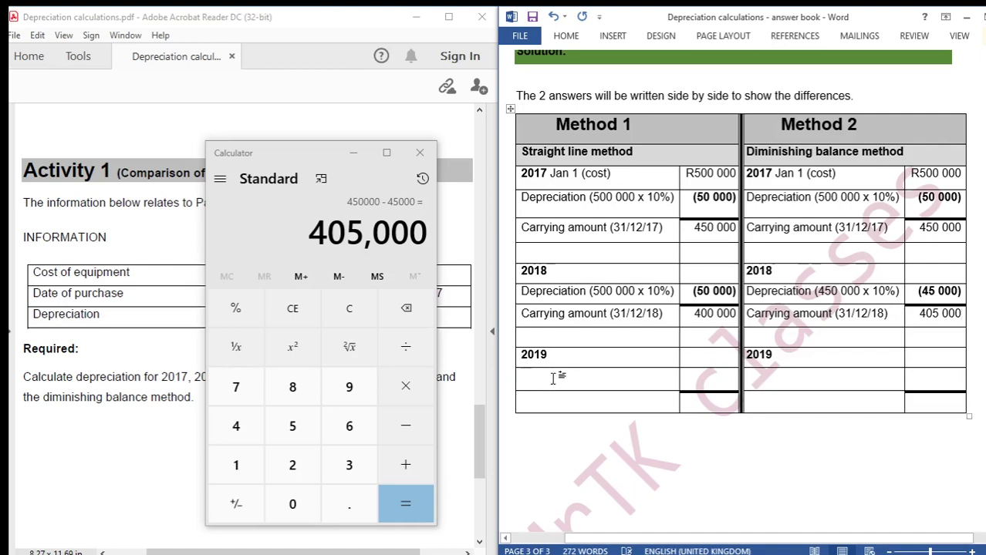
Fill the row below 2019 in Method 1 with the label "Depreciation" and the amount (50 000).
{"action": "type", "text": "Depr"}
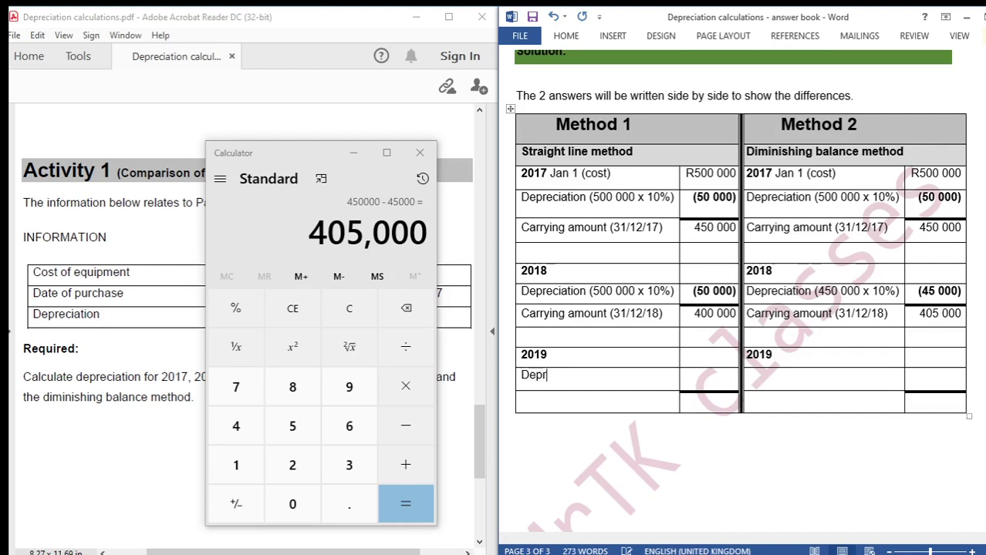
{"action": "type", "text": "eciation"}
{"action": "left_click", "coordinate": [708, 377]}
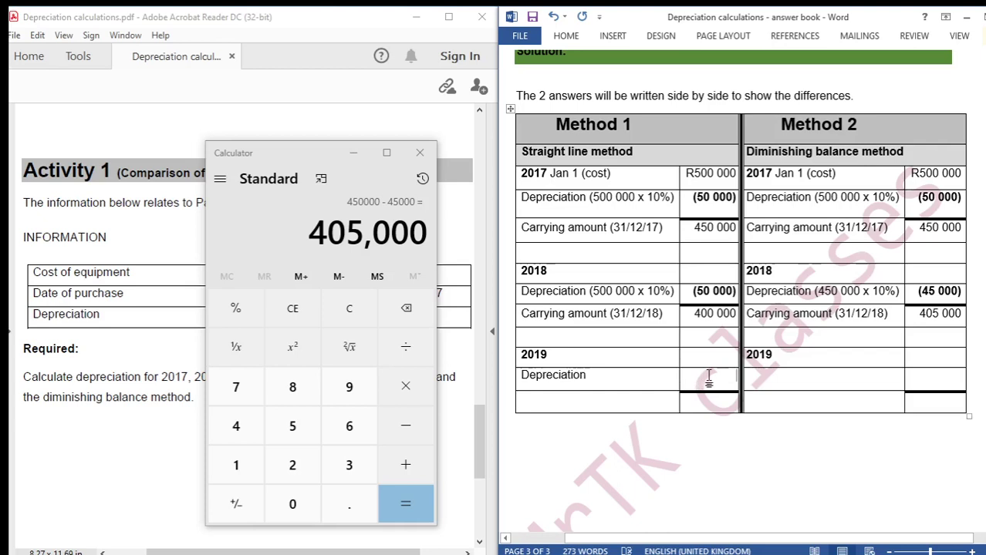
{"action": "type", "text": "(50"}
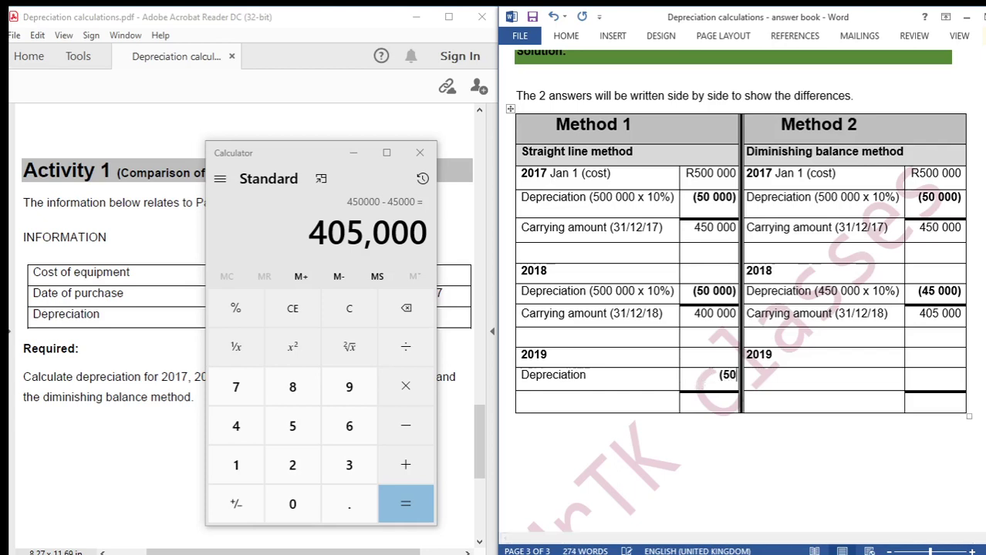
{"action": "type", "text": " 000)"}
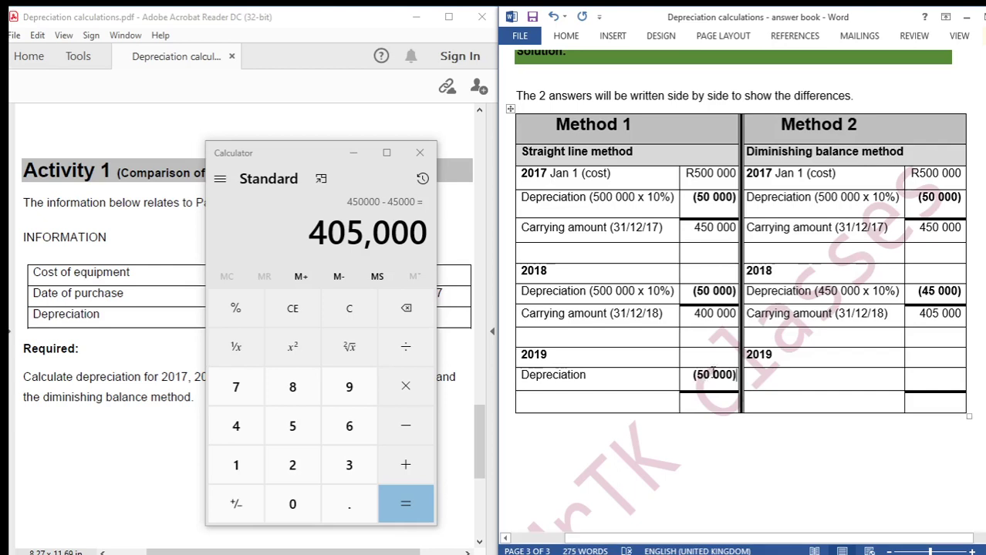
Label the row below 2019 in Method 2 "Depreciation (405 000 x 10%)".
{"action": "left_click", "coordinate": [800, 378]}
{"action": "type", "text": "Deprec"}
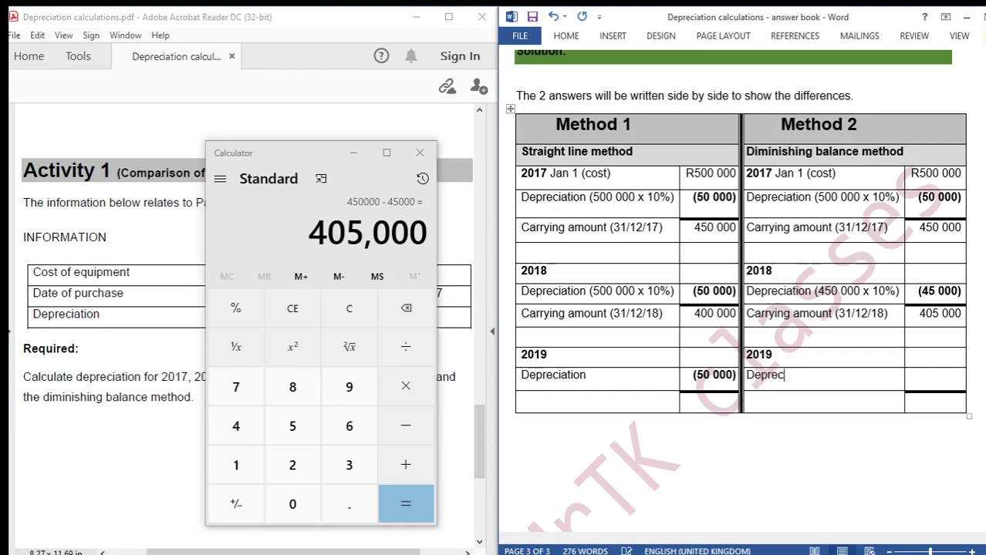
{"action": "type", "text": "iation ("}
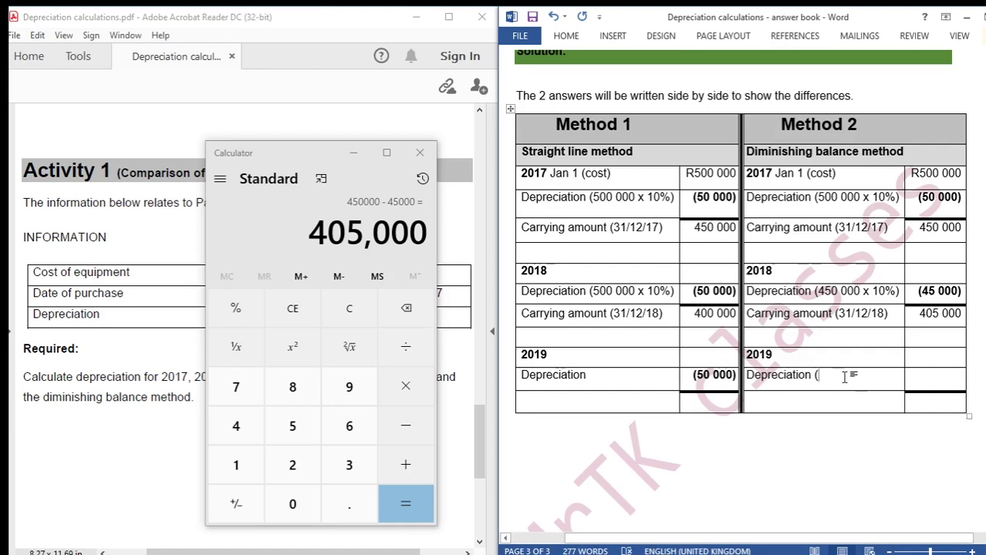
{"action": "type", "text": "405"}
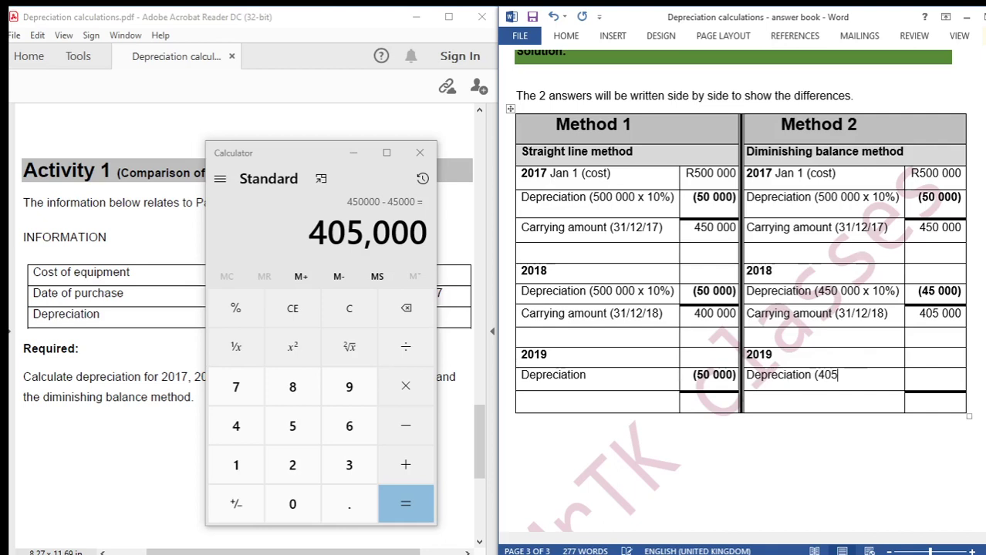
{"action": "type", "text": " 000 x 10%"}
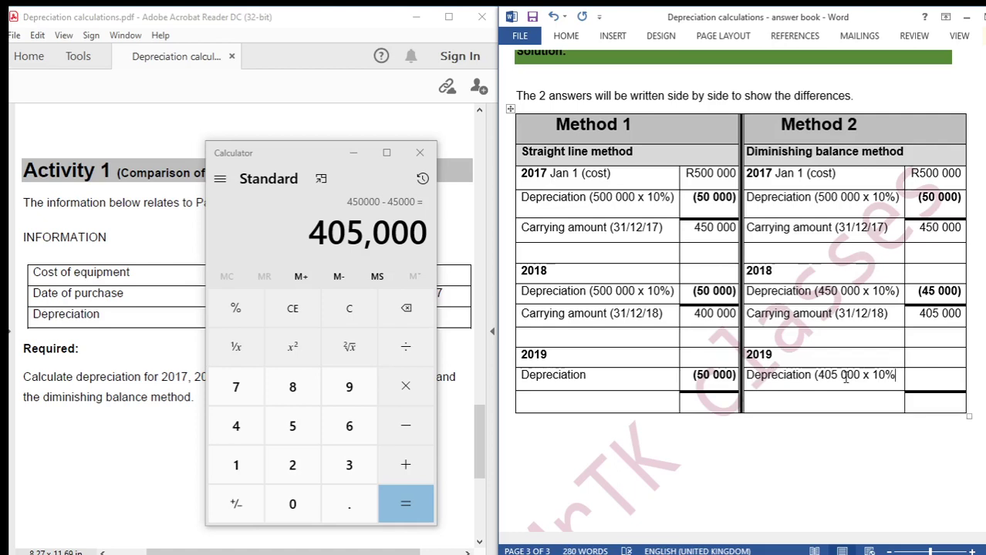
{"action": "type", "text": ")"}
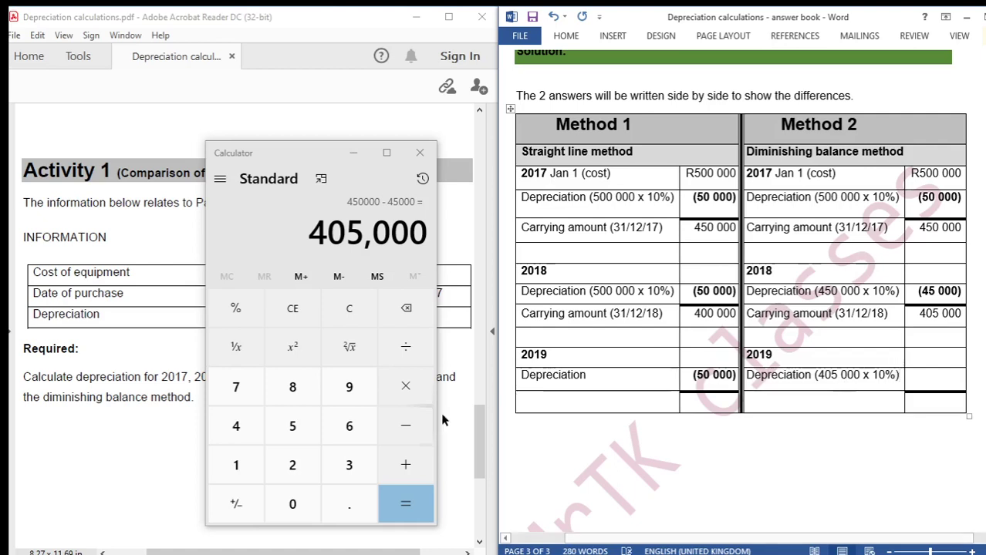
Work out 405000 × 10 ÷ 100 in Calculator and enter (40 500) as Method 2's 2019 depreciation in the Word table.
{"action": "left_click", "coordinate": [292, 232]}
{"action": "type", "text": "*10/1"}
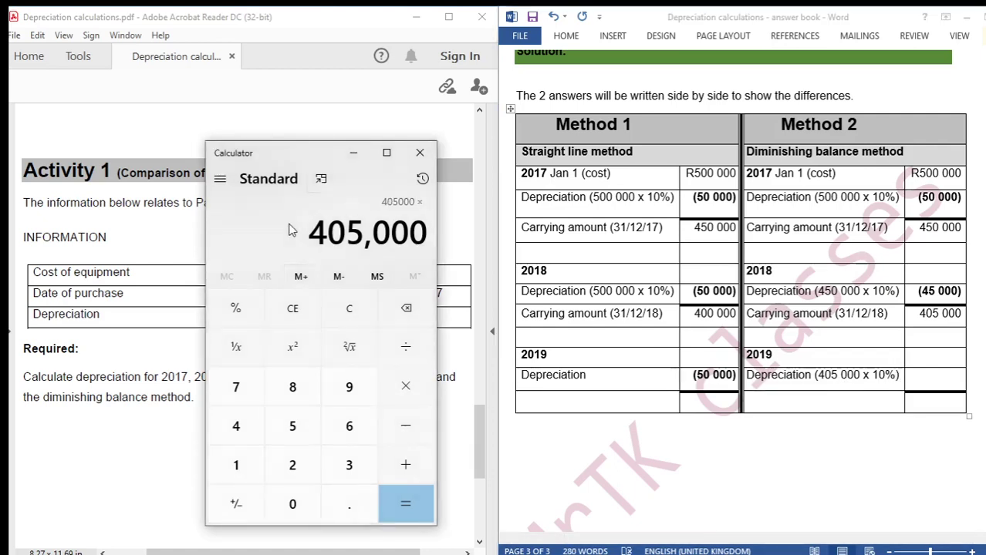
{"action": "type", "text": "00"}
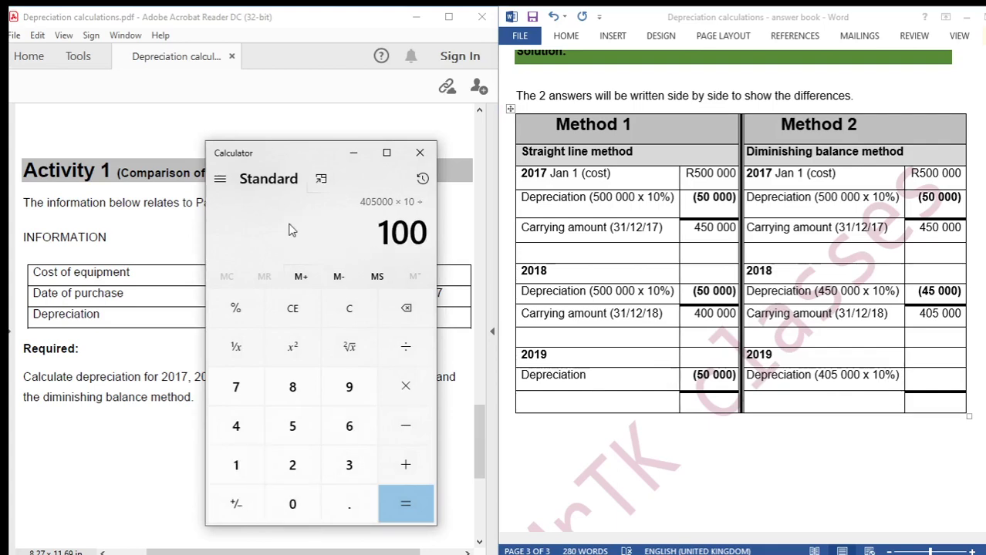
{"action": "key", "text": "Return"}
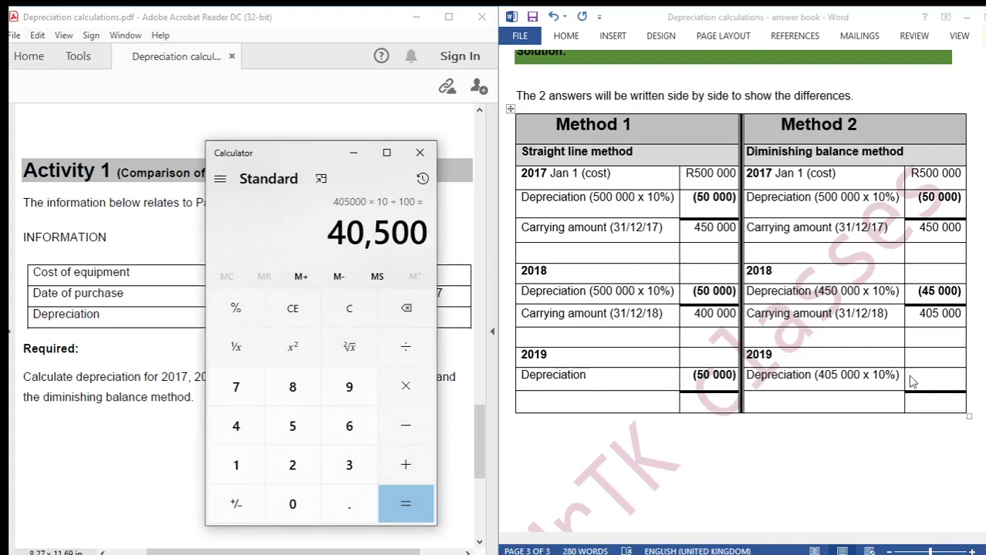
{"action": "left_click", "coordinate": [933, 384]}
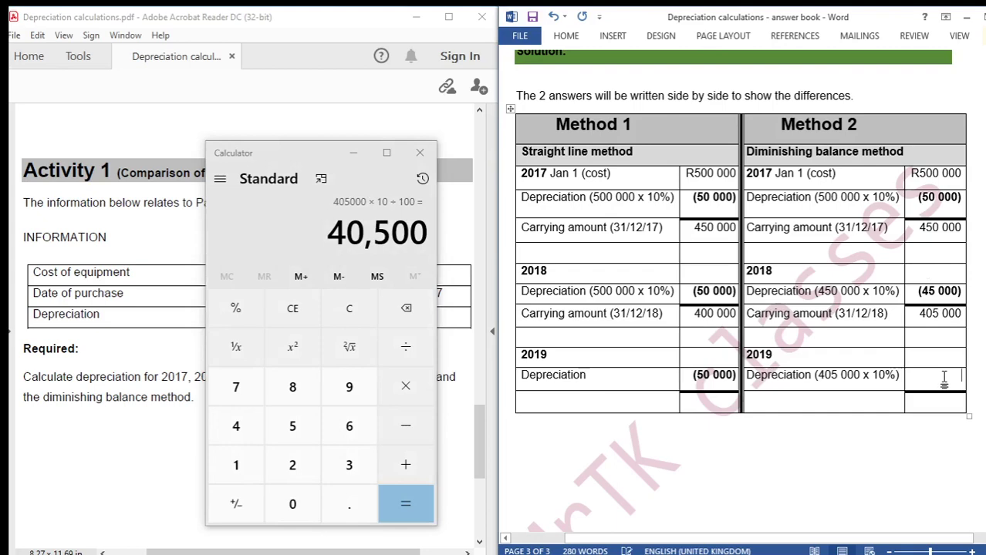
{"action": "type", "text": "(40"}
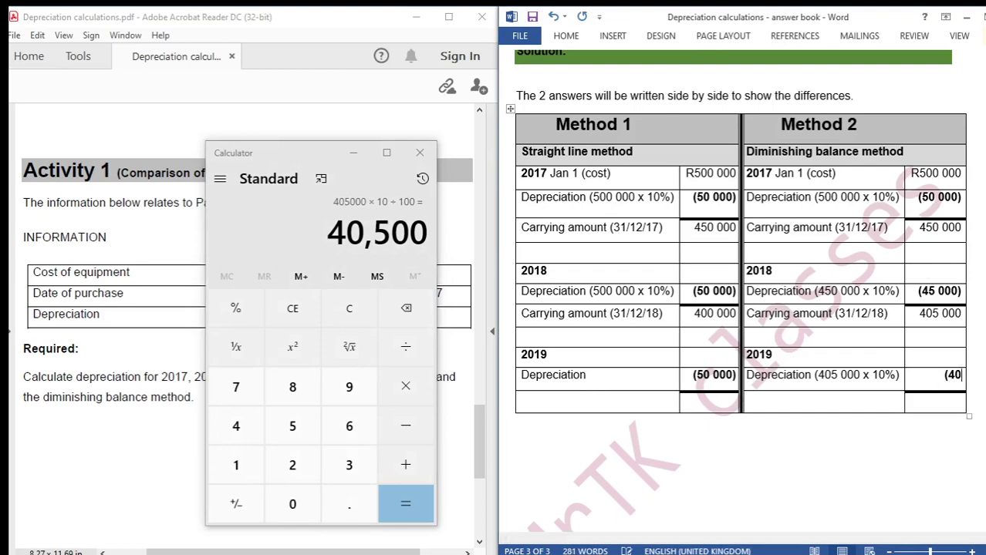
{"action": "type", "text": " 500)"}
Paste the carrying amount label below Method 1's 2019 depreciation and change its date to 31/12/19.
{"action": "left_click", "coordinate": [570, 402]}
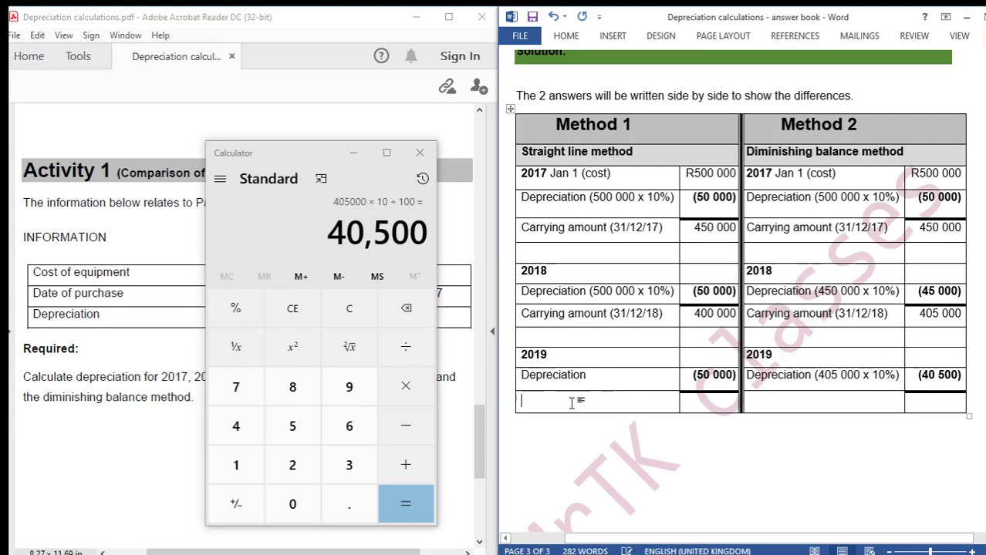
{"action": "type", "text": "Carrying amount (31/12/17)"}
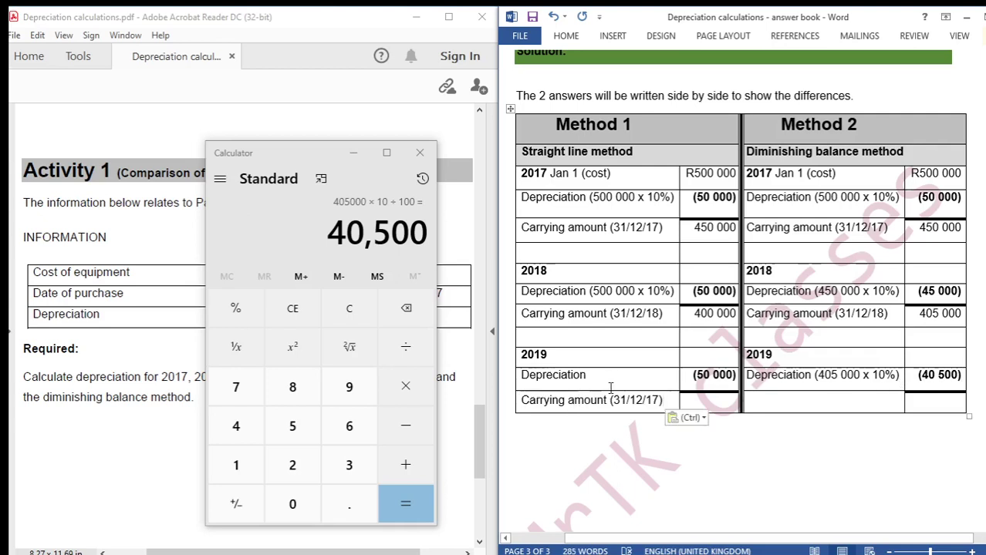
{"action": "key", "text": "Left"}
{"action": "key", "text": "BackSpace"}
{"action": "type", "text": "9"}
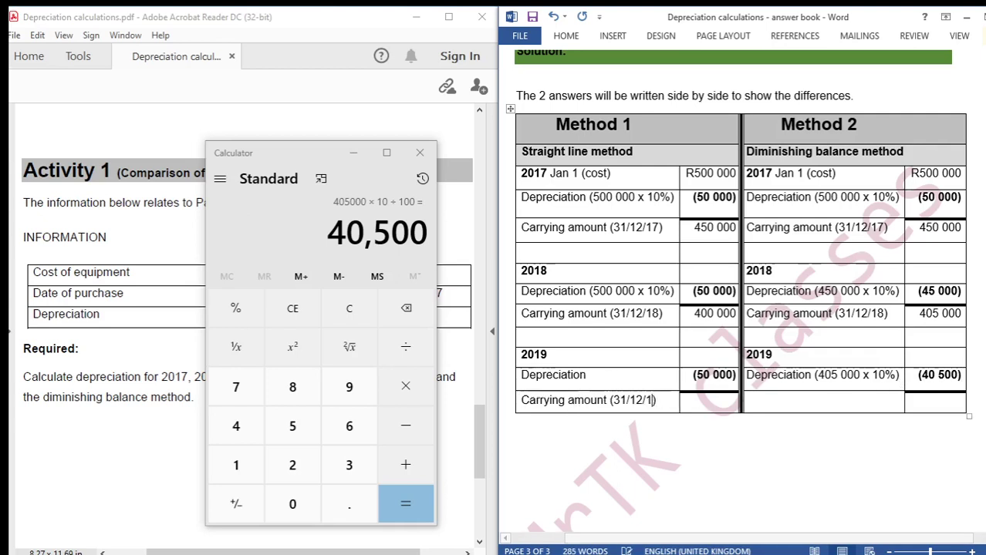
Paste the carrying amount label below Method 2's 2019 depreciation and change its date to 31/12/19.
{"action": "left_click", "coordinate": [781, 400]}
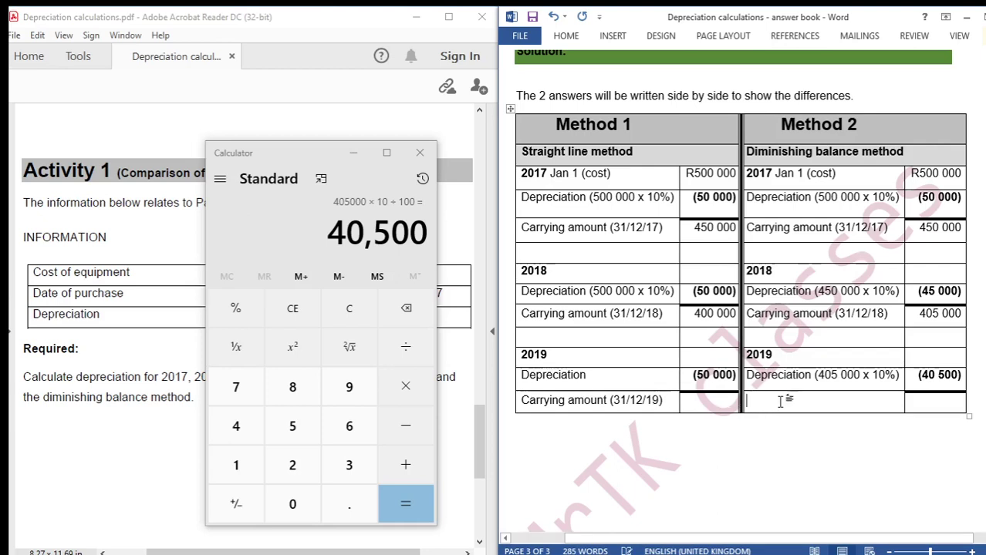
{"action": "type", "text": "Carrying amount (31/12/17)"}
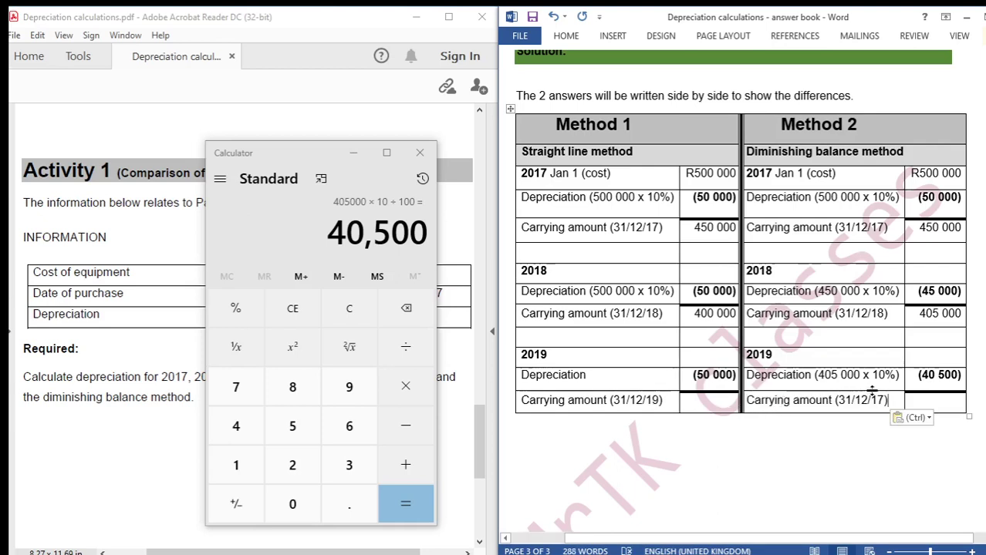
{"action": "left_click", "coordinate": [885, 402]}
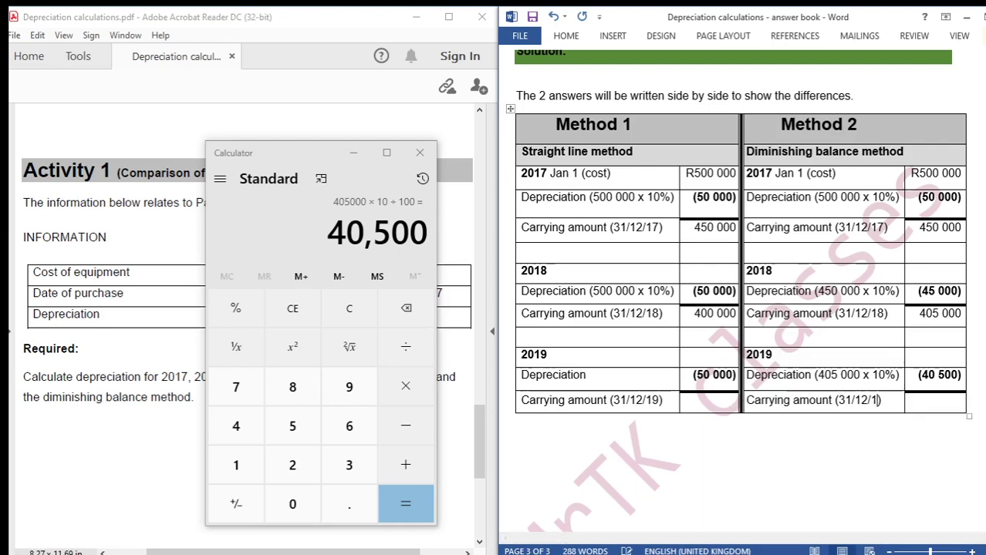
{"action": "key", "text": "BackSpace"}
{"action": "type", "text": "9"}
Enter 350 000 as Method 1's carrying amount at 31/12/19.
{"action": "left_click", "coordinate": [712, 409]}
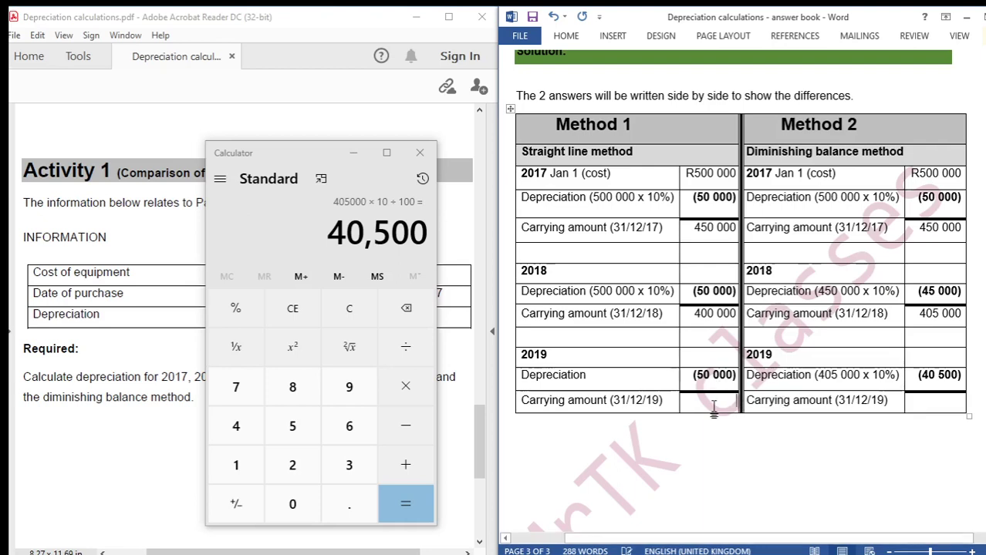
{"action": "type", "text": "350"}
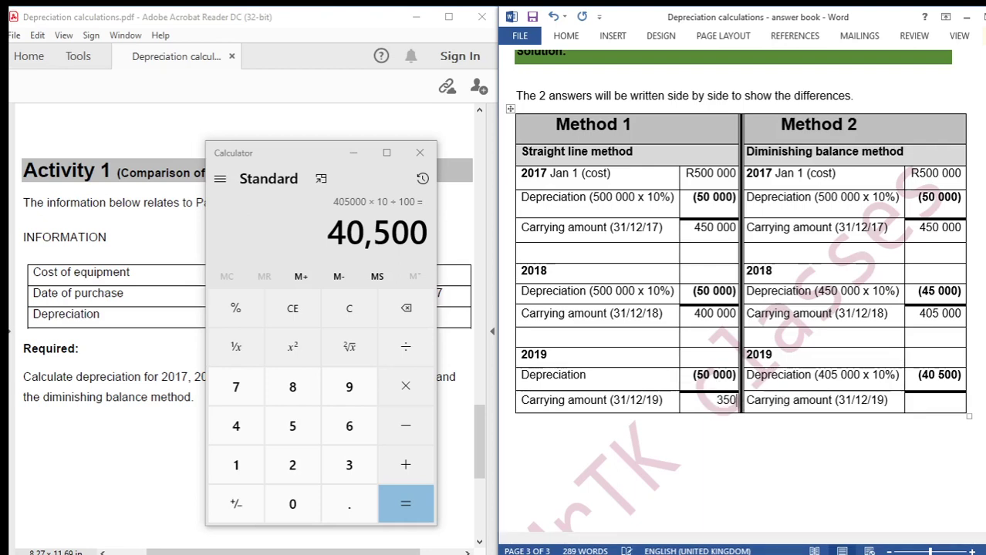
{"action": "type", "text": " 000"}
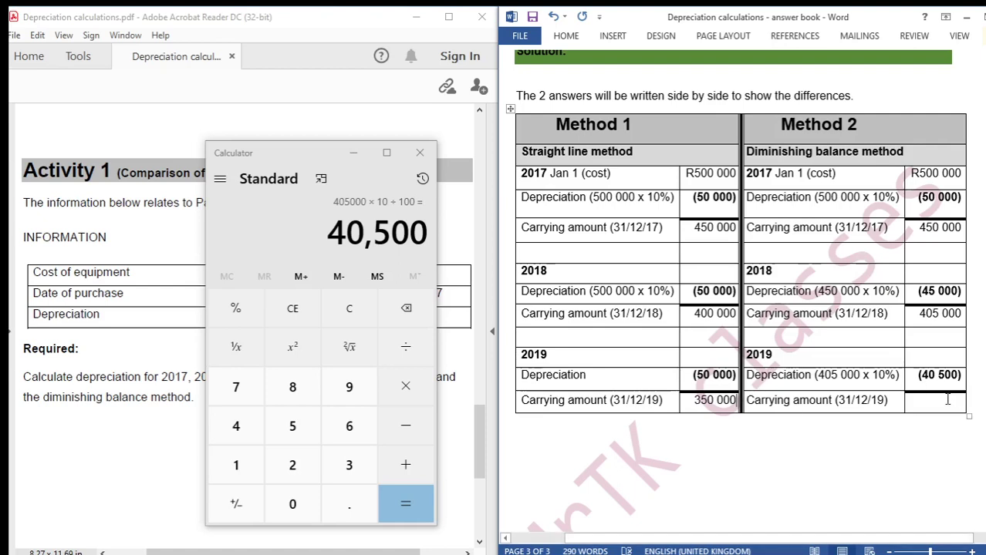
Switch to Calculator, clear the previous result and work out 405000 − 40500.
{"action": "left_click", "coordinate": [334, 295]}
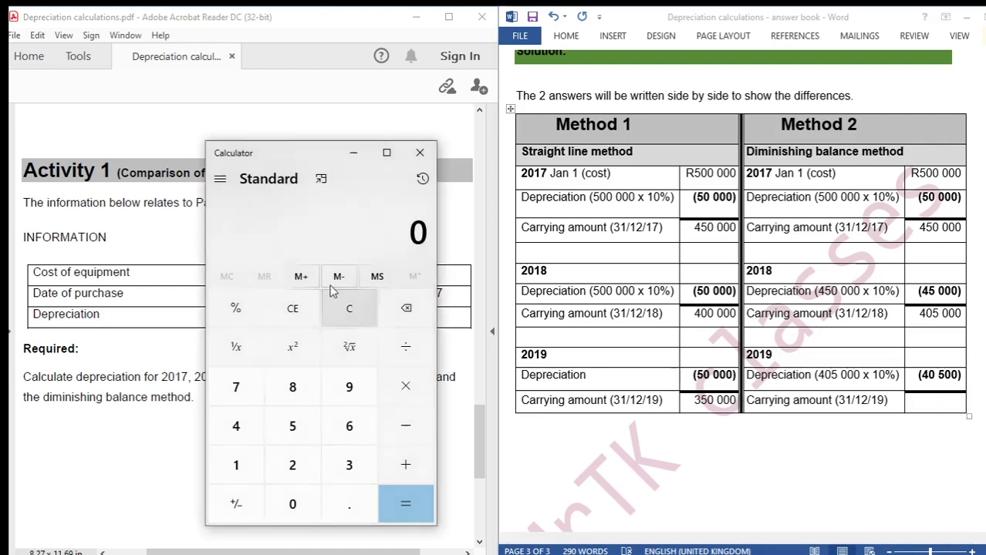
{"action": "type", "text": "40"}
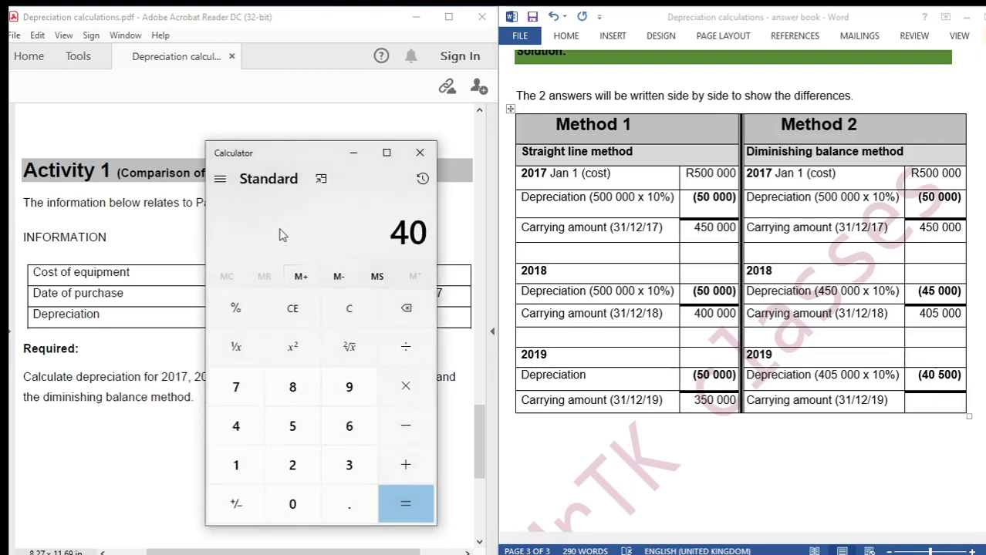
{"action": "type", "text": "5,000"}
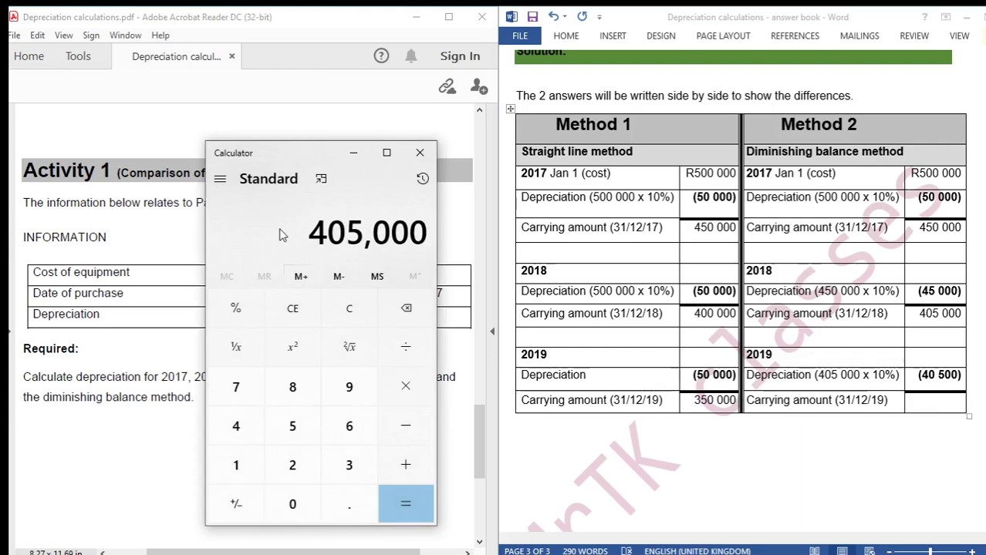
{"action": "key", "text": "minus"}
{"action": "type", "text": "40500"}
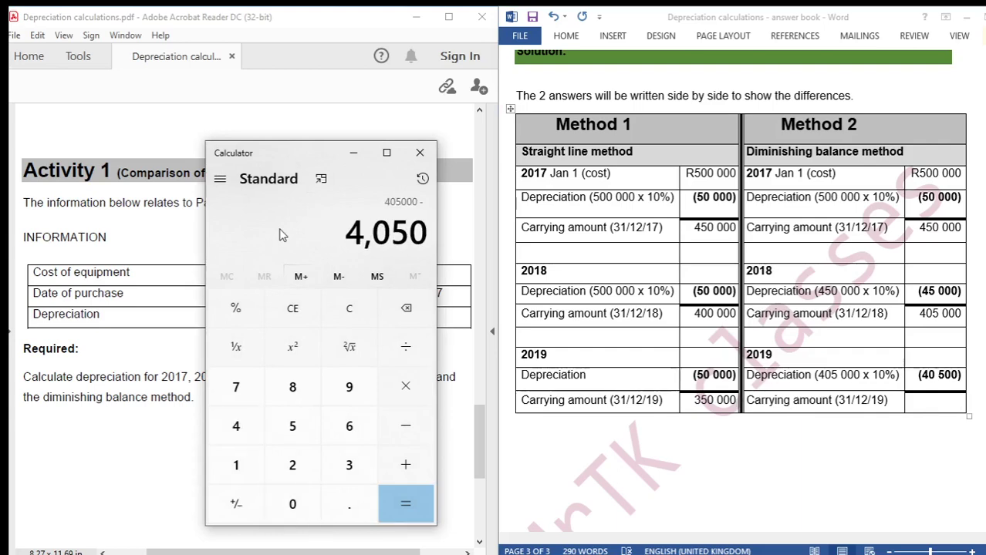
{"action": "key", "text": "Return"}
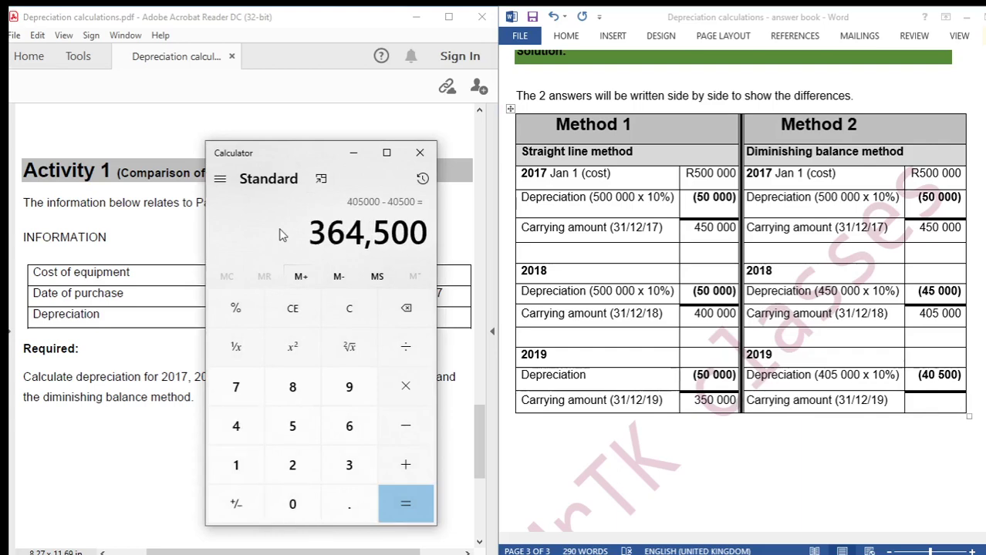
Enter 364 500 as Method 2's carrying amount at 31/12/19 in the Word table and minimise Calculator.
{"action": "left_click", "coordinate": [939, 407]}
{"action": "type", "text": "3"}
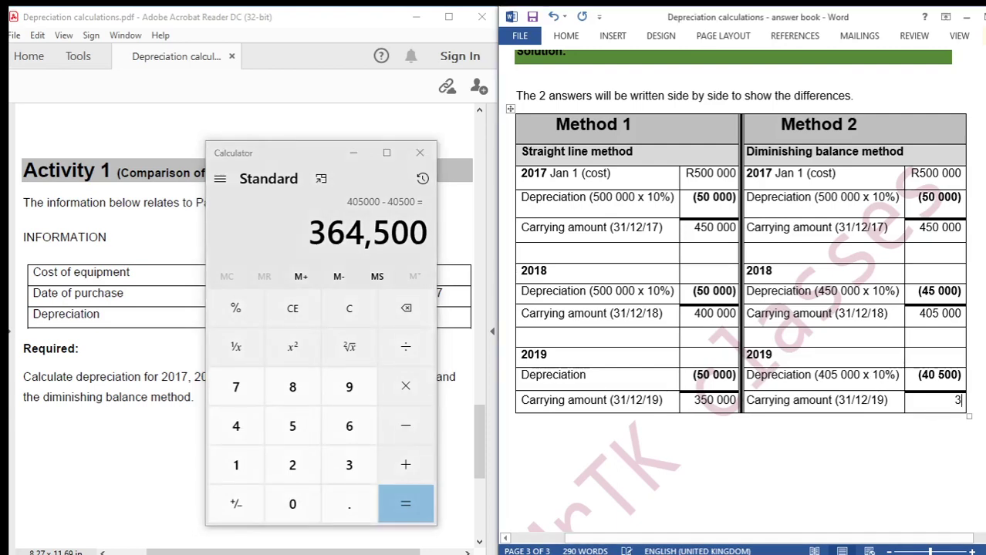
{"action": "type", "text": "64 500"}
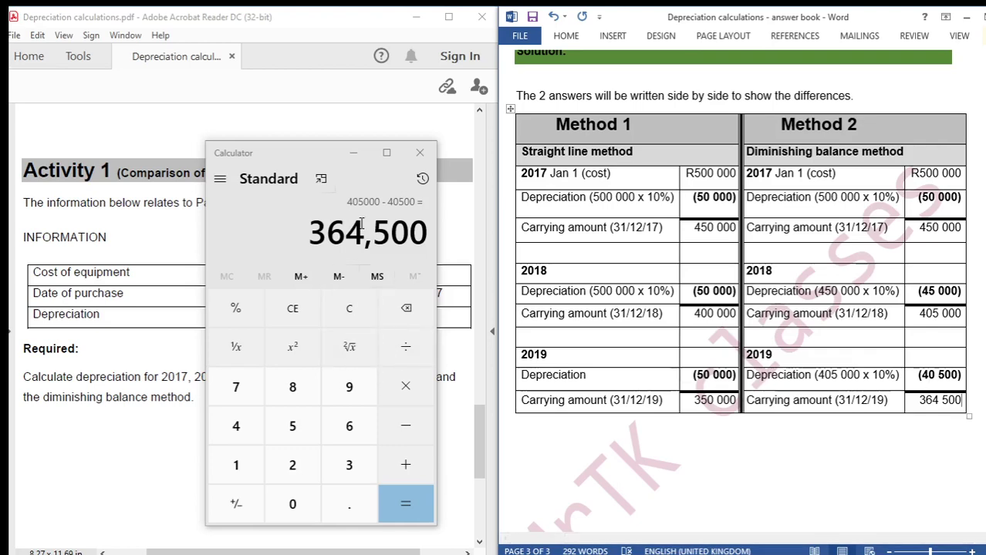
{"action": "left_click", "coordinate": [353, 153]}
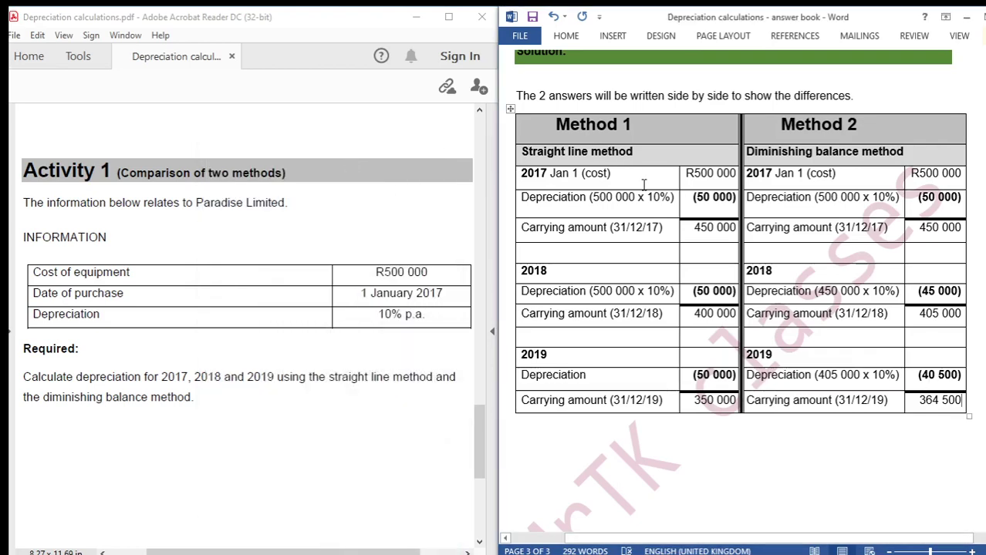